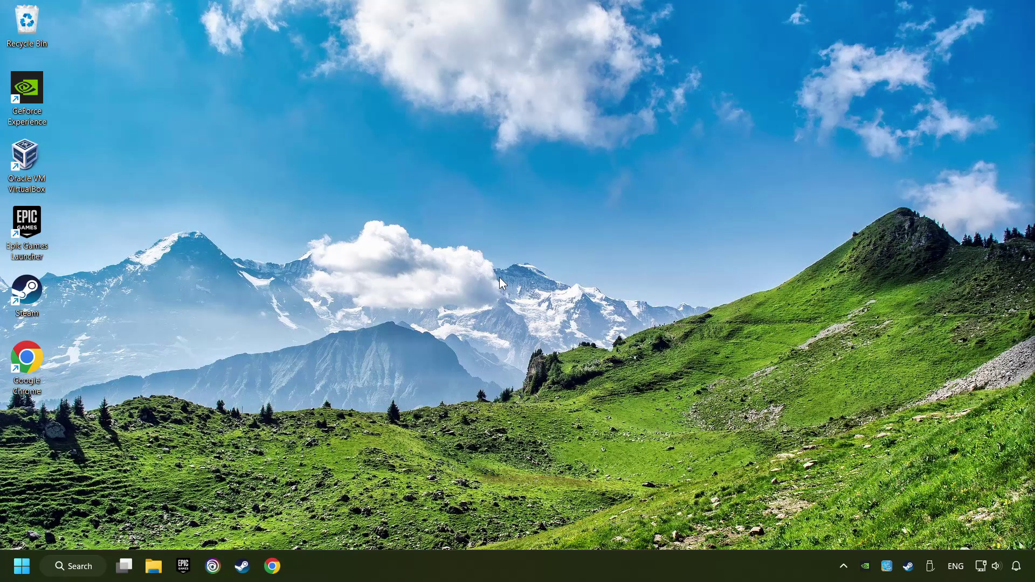
Open Device Manager and expand the display adapters category.
{"action": "left_click", "coordinate": [75, 566]}
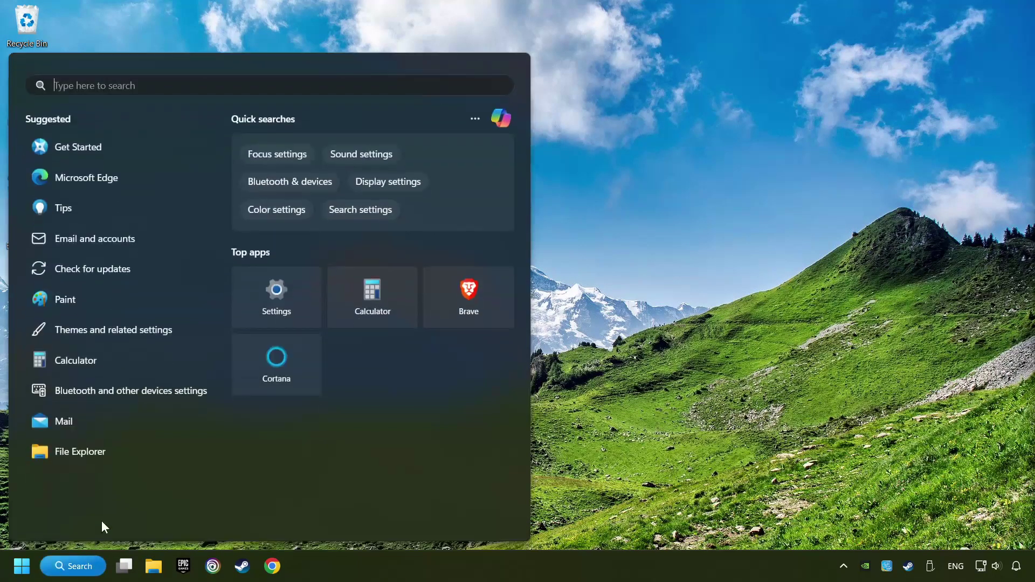
{"action": "type", "text": "device manager"}
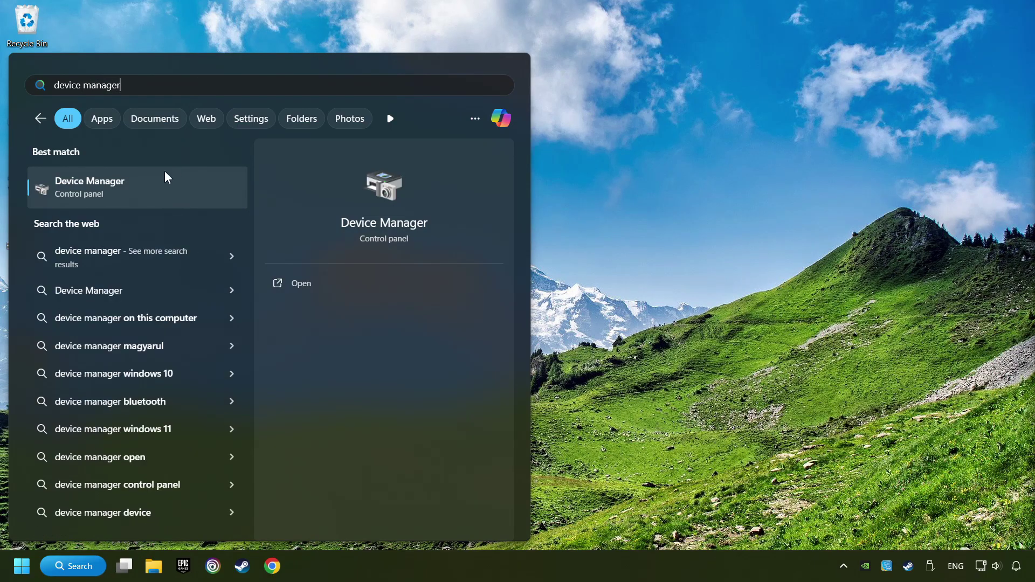
{"action": "left_click", "coordinate": [214, 187]}
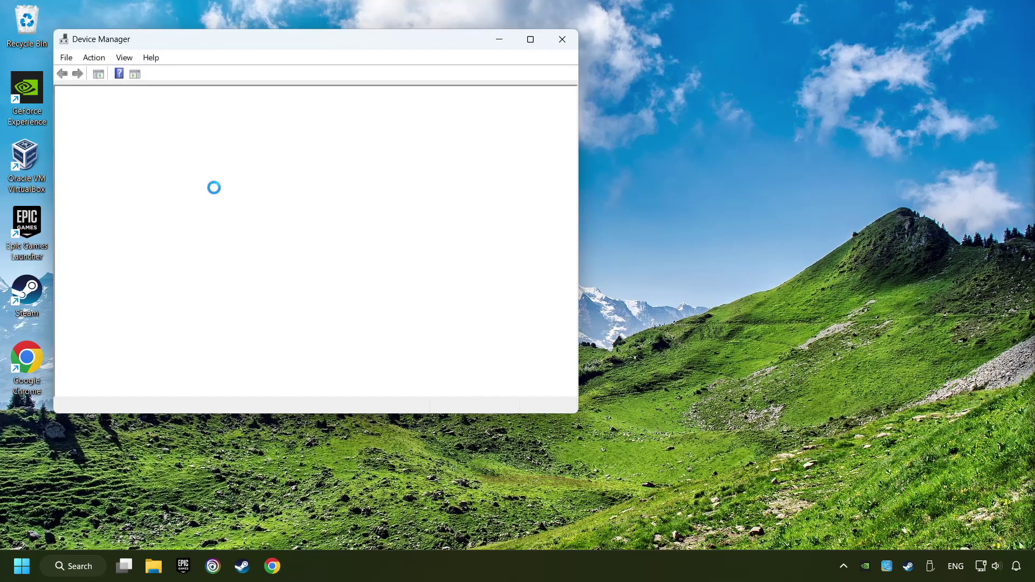
{"action": "left_click_drag", "start_coordinate": [294, 45], "coordinate": [462, 109]}
{"action": "left_click", "coordinate": [262, 205]}
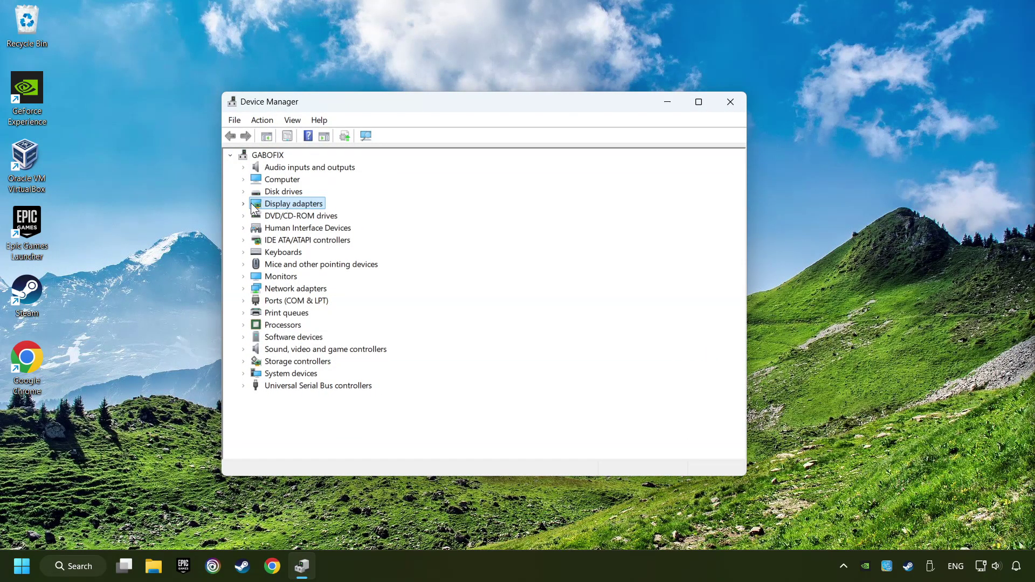
{"action": "left_click", "coordinate": [244, 205]}
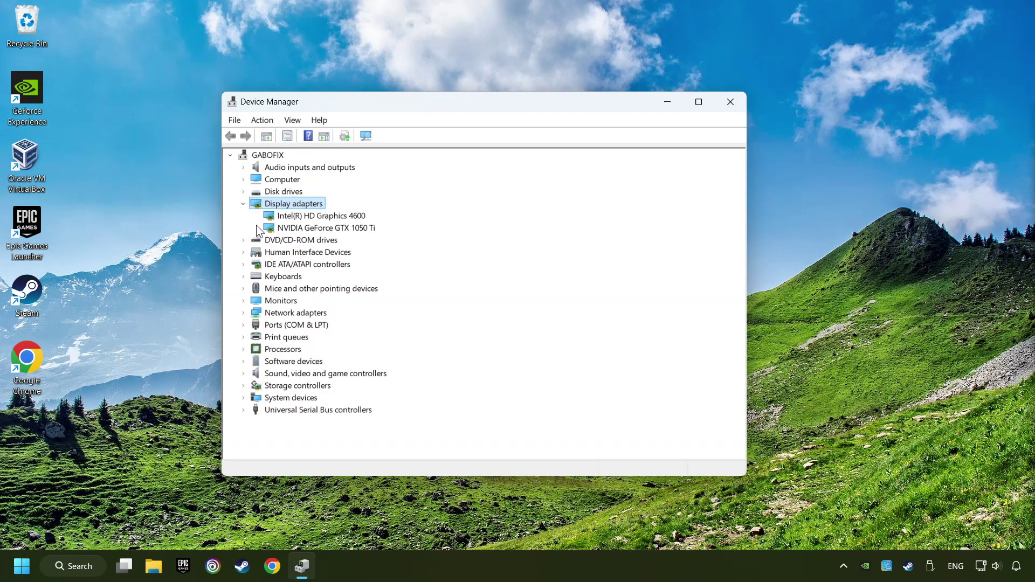
Run an automatic driver update search for the NVIDIA GeForce GTX 1050 Ti, and close Device Manager.
{"action": "left_click", "coordinate": [271, 229]}
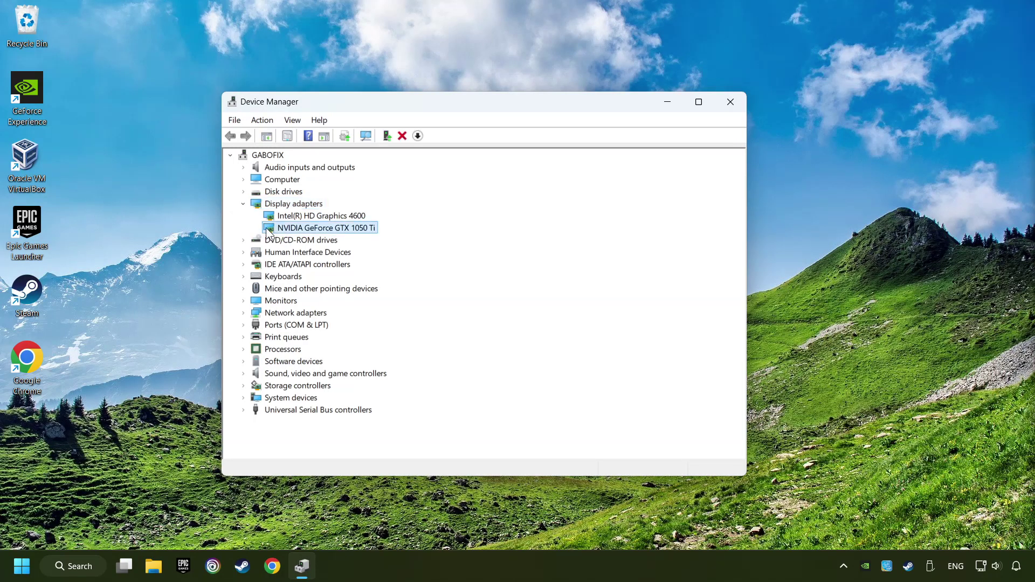
{"action": "right_click", "coordinate": [323, 228]}
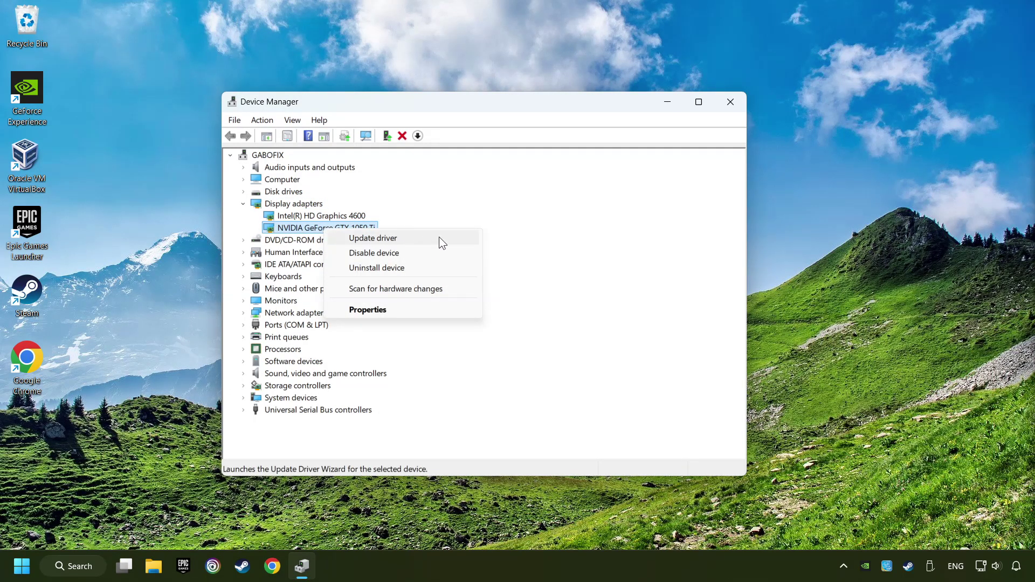
{"action": "left_click", "coordinate": [416, 238]}
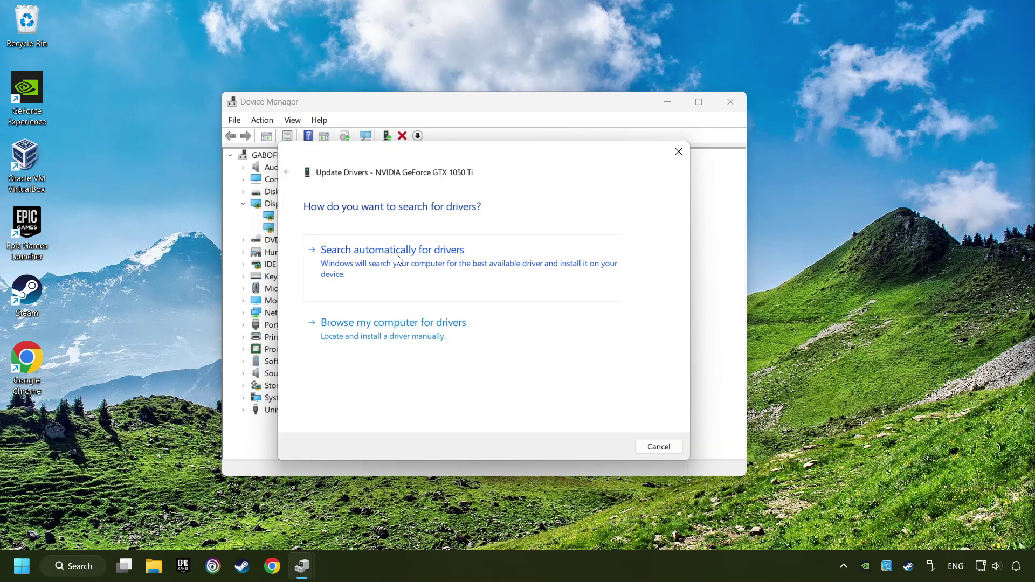
{"action": "left_click", "coordinate": [405, 257]}
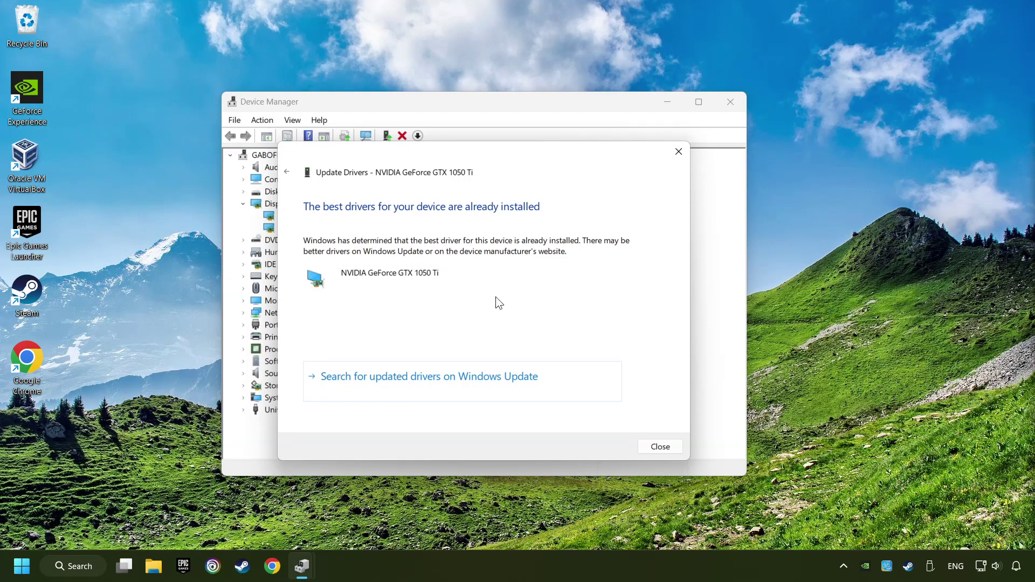
{"action": "left_click", "coordinate": [669, 446]}
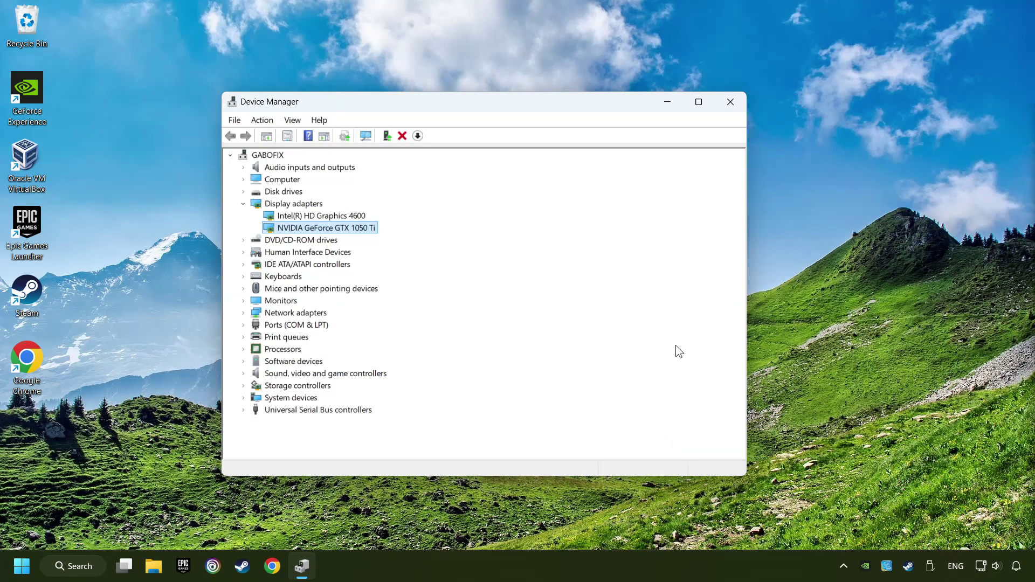
{"action": "left_click", "coordinate": [731, 102]}
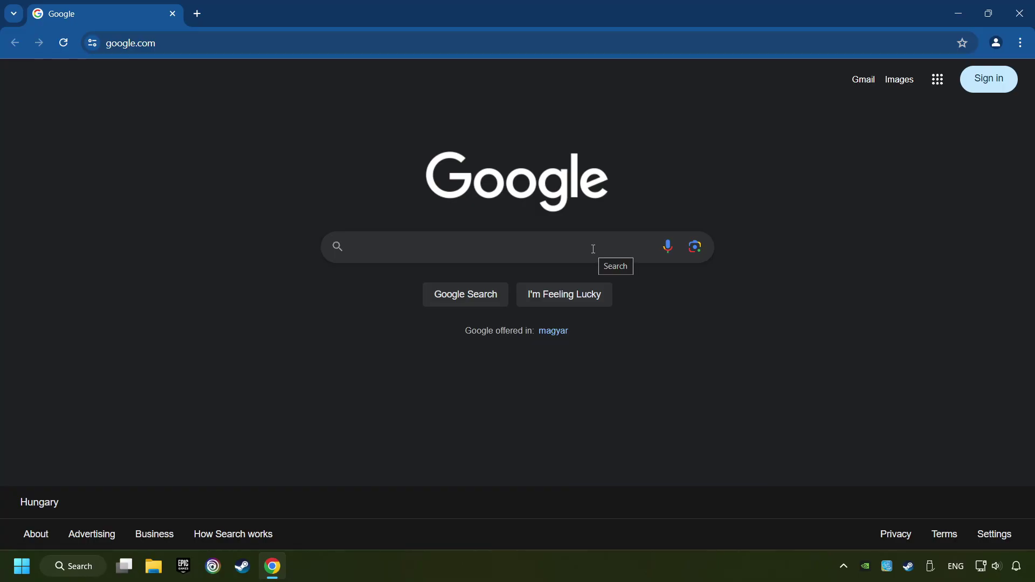
Search Google for "nvidia geforce driver download" and open NVIDIA's Official GeForce Drivers page.
{"action": "type", "text": "nvidia ge"}
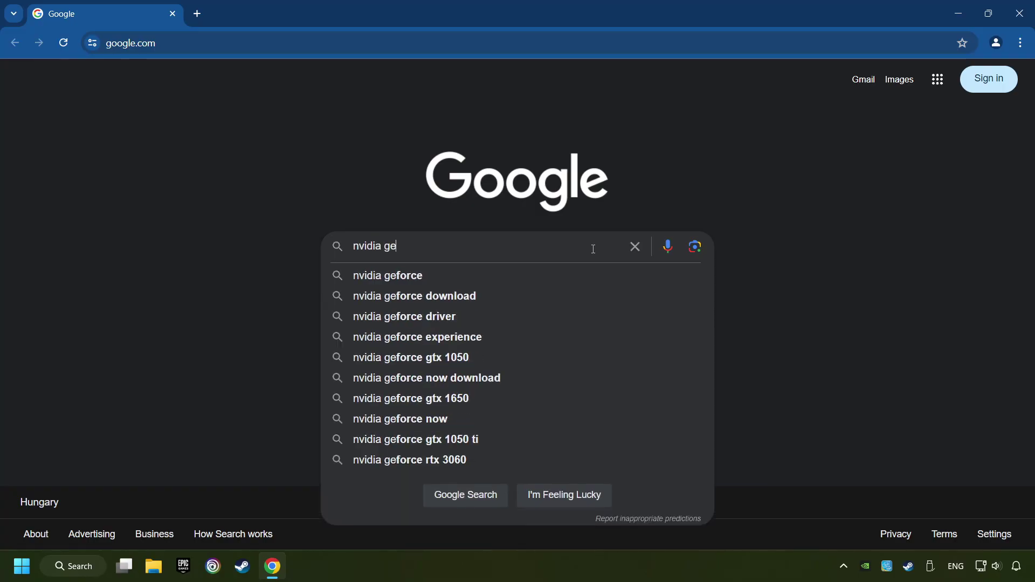
{"action": "type", "text": "force driver download"}
{"action": "key", "text": "Return"}
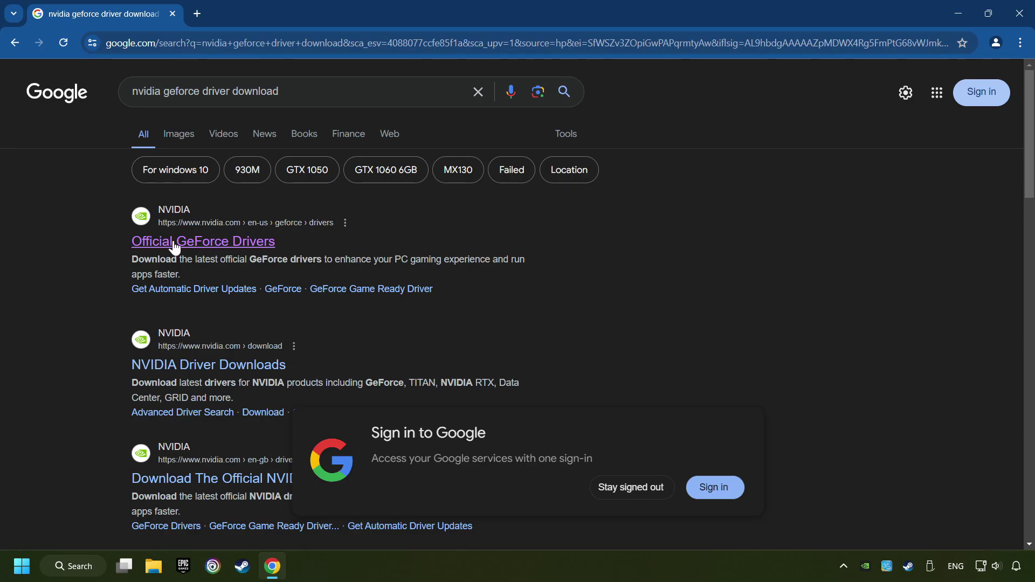
{"action": "left_click", "coordinate": [200, 245]}
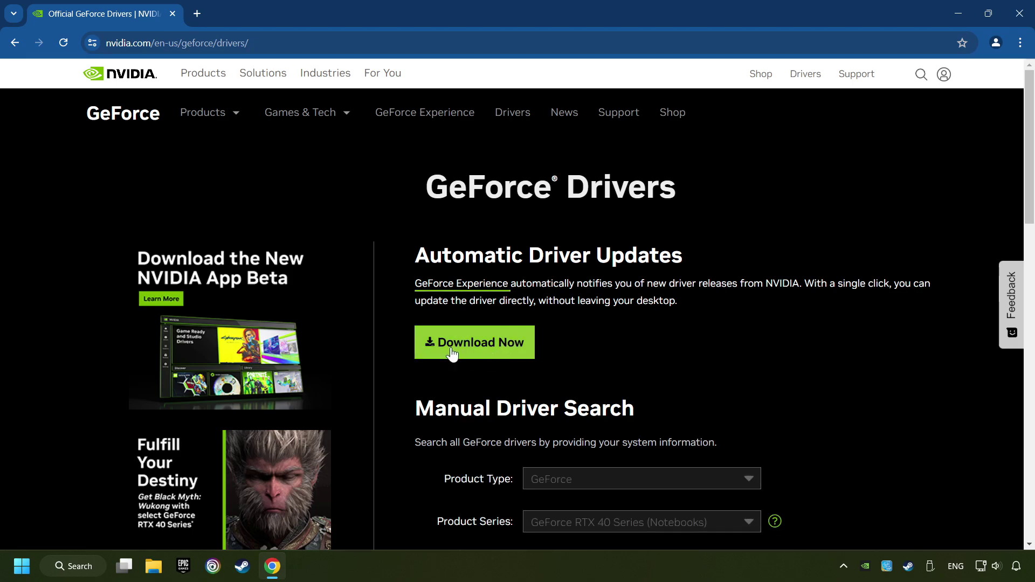
Download the GeForce Experience installer under Automatic Driver Updates and launch the downloaded file.
{"action": "left_click", "coordinate": [489, 351]}
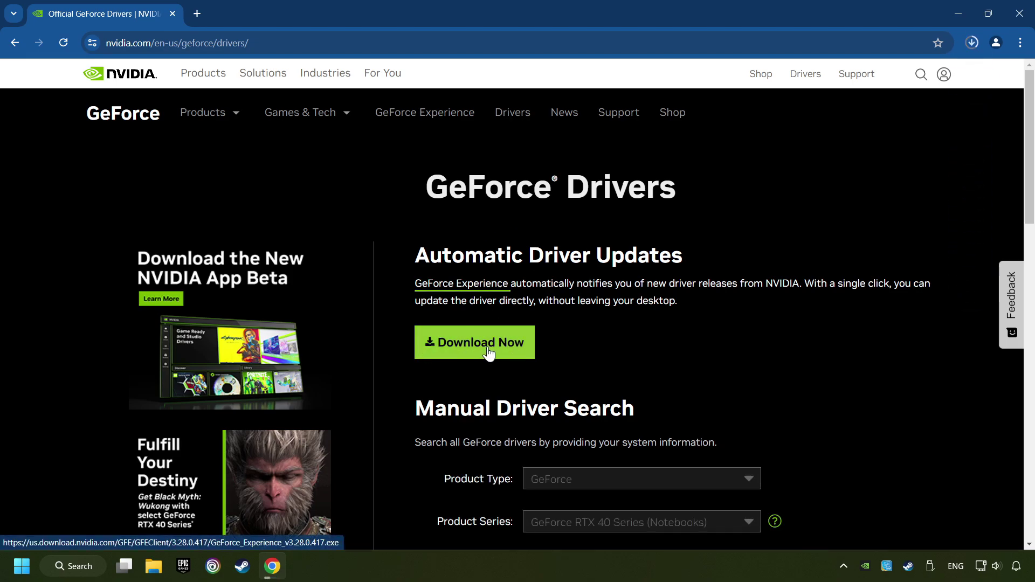
{"action": "left_click", "coordinate": [972, 44]}
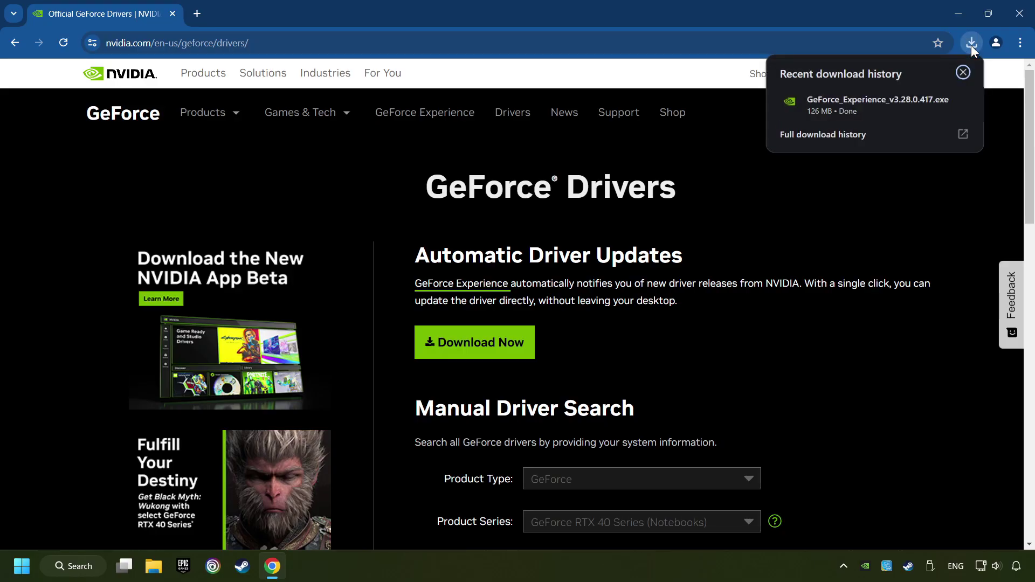
{"action": "left_click", "coordinate": [886, 102]}
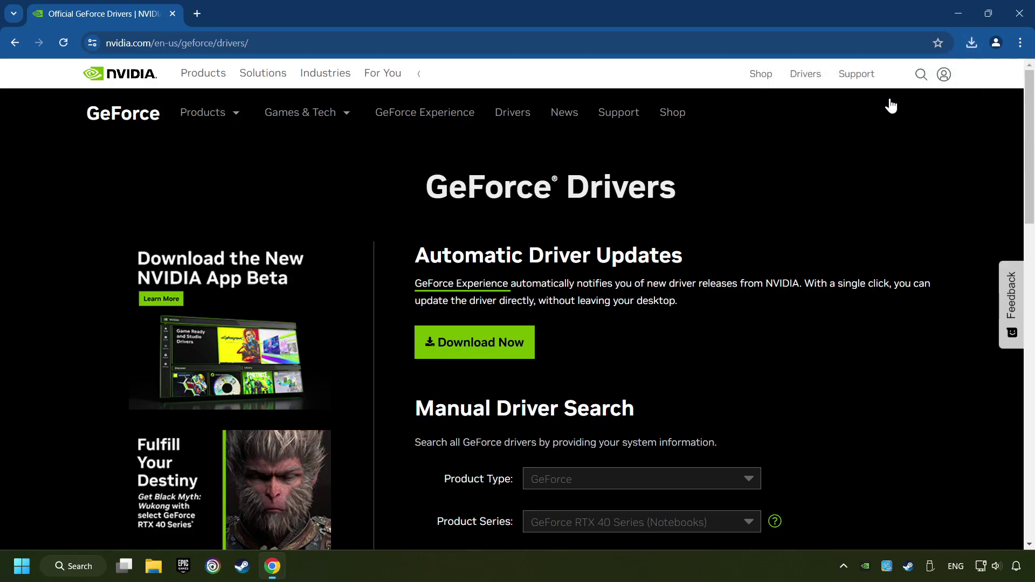
Close the browser, agree to the terms and install GeForce Experience, dismissing the release notes page.
{"action": "left_click", "coordinate": [1025, 16]}
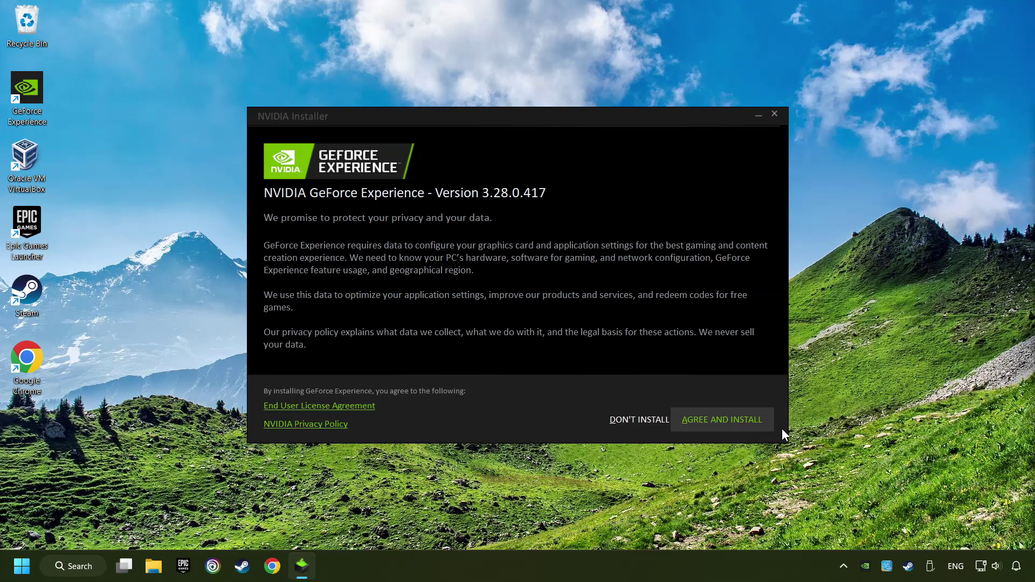
{"action": "left_click", "coordinate": [758, 431]}
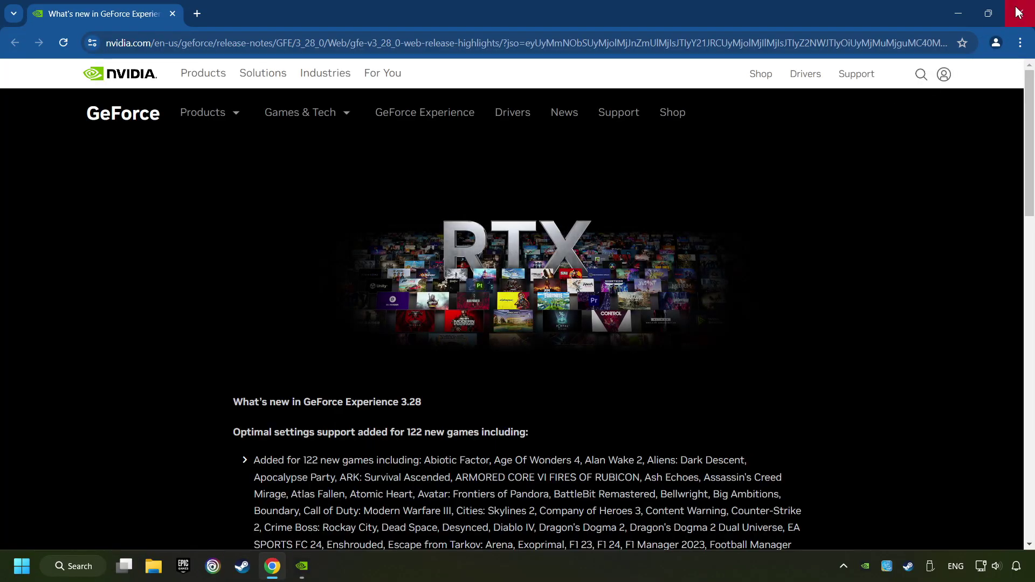
{"action": "left_click", "coordinate": [1020, 14]}
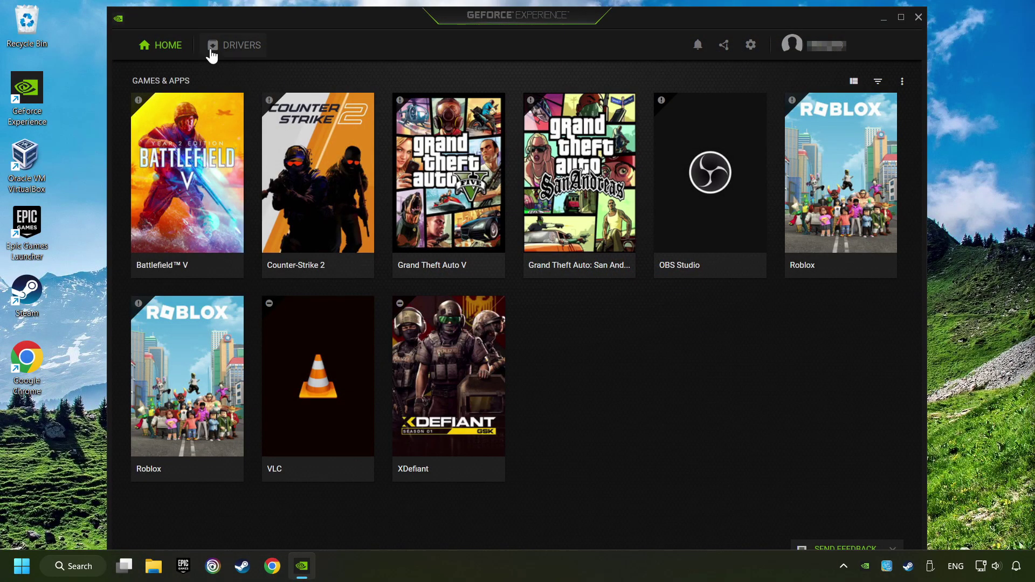
Check for GeForce Game Ready Driver updates in GeForce Experience and close the program.
{"action": "left_click", "coordinate": [240, 52]}
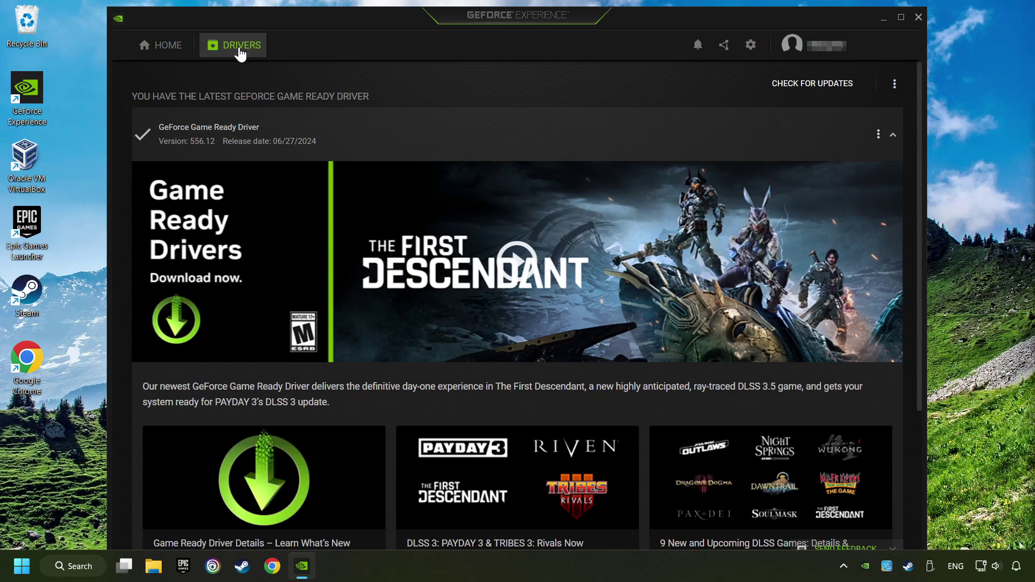
{"action": "left_click", "coordinate": [820, 90]}
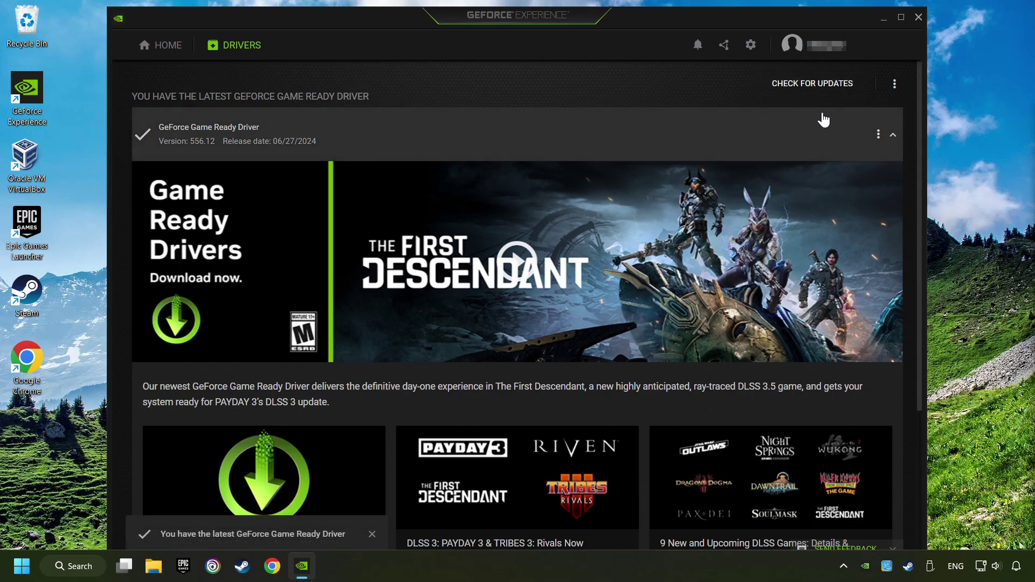
{"action": "left_click", "coordinate": [917, 17]}
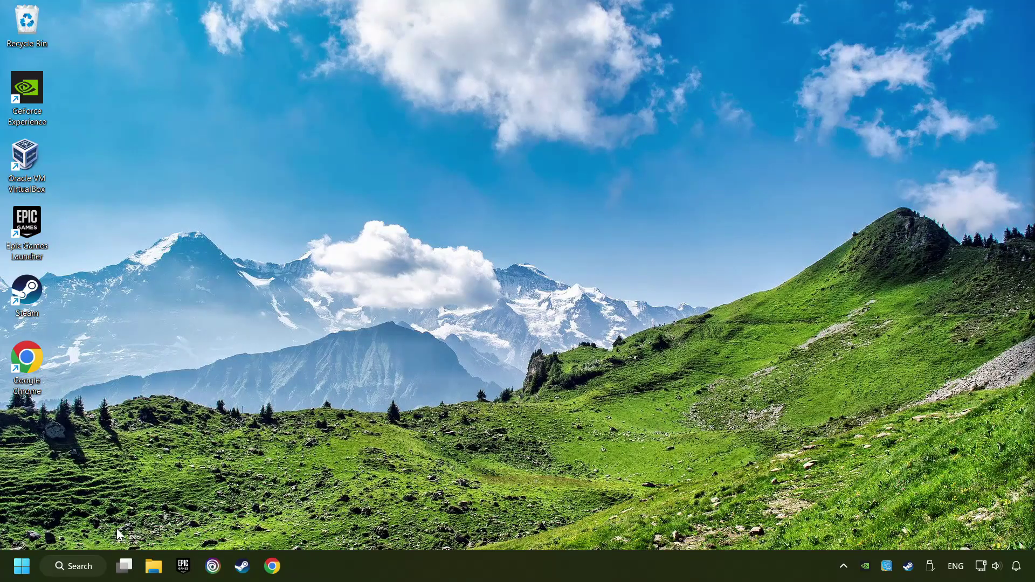
Open the Windows graphics settings page.
{"action": "left_click", "coordinate": [76, 566]}
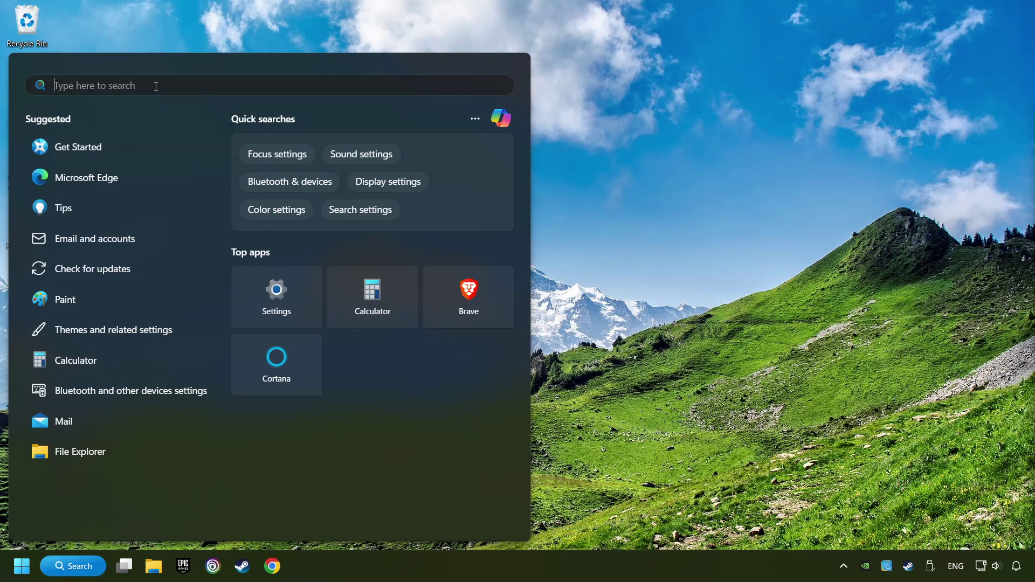
{"action": "type", "text": "graphics"}
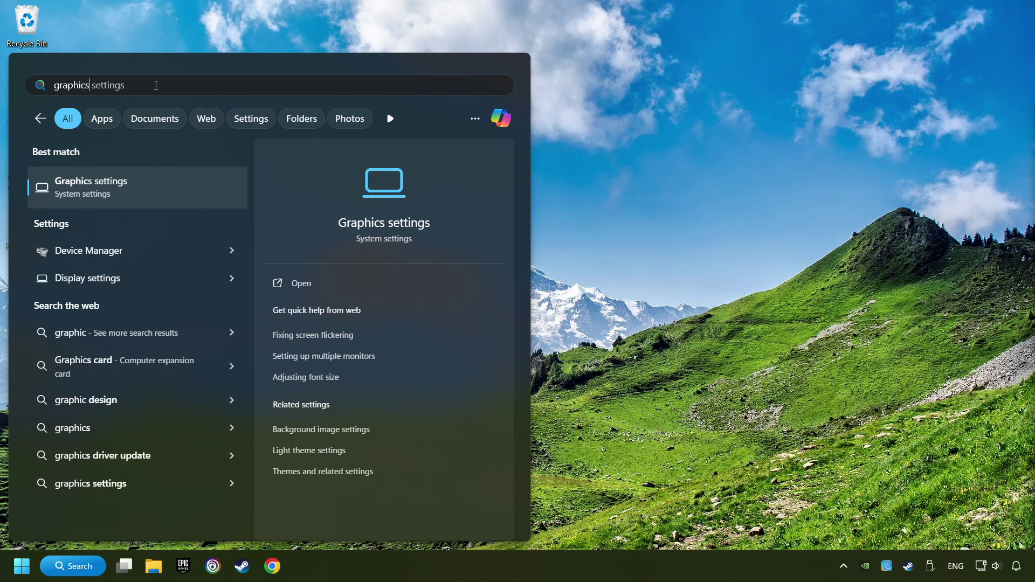
{"action": "type", "text": " settings"}
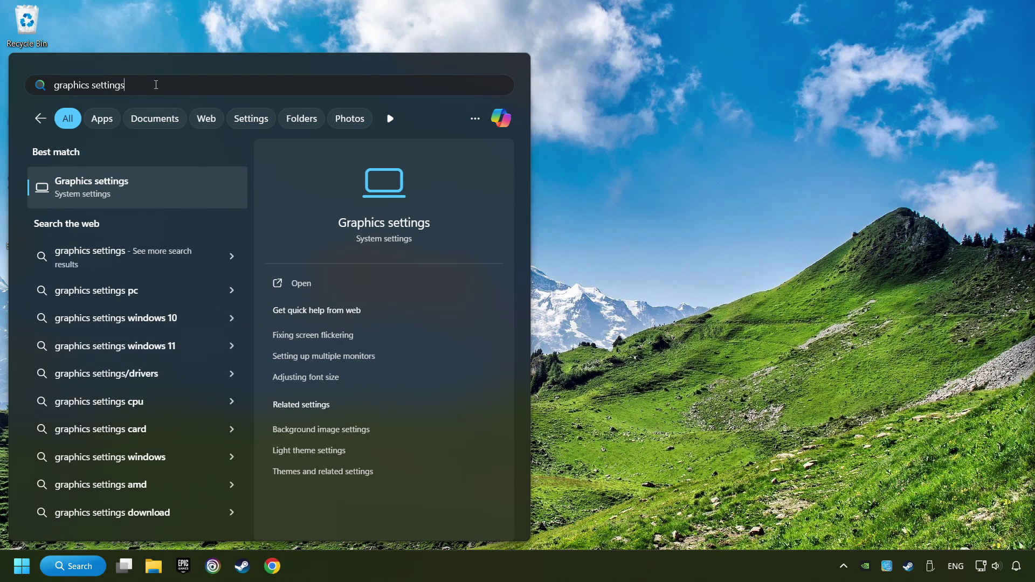
{"action": "left_click", "coordinate": [212, 192]}
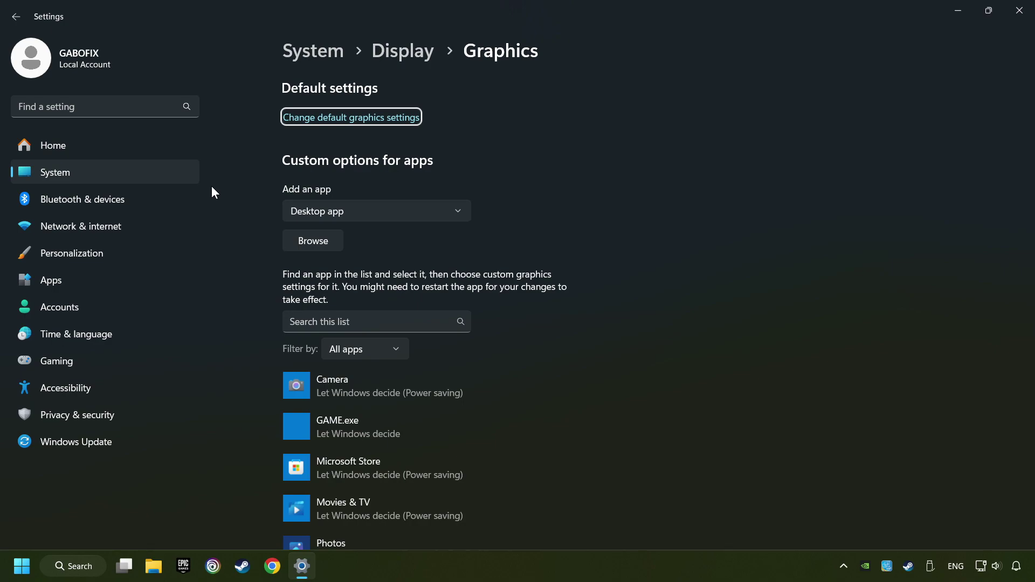
{"action": "scroll", "coordinate": [224, 198], "scroll_direction": "down", "scroll_amount": 2}
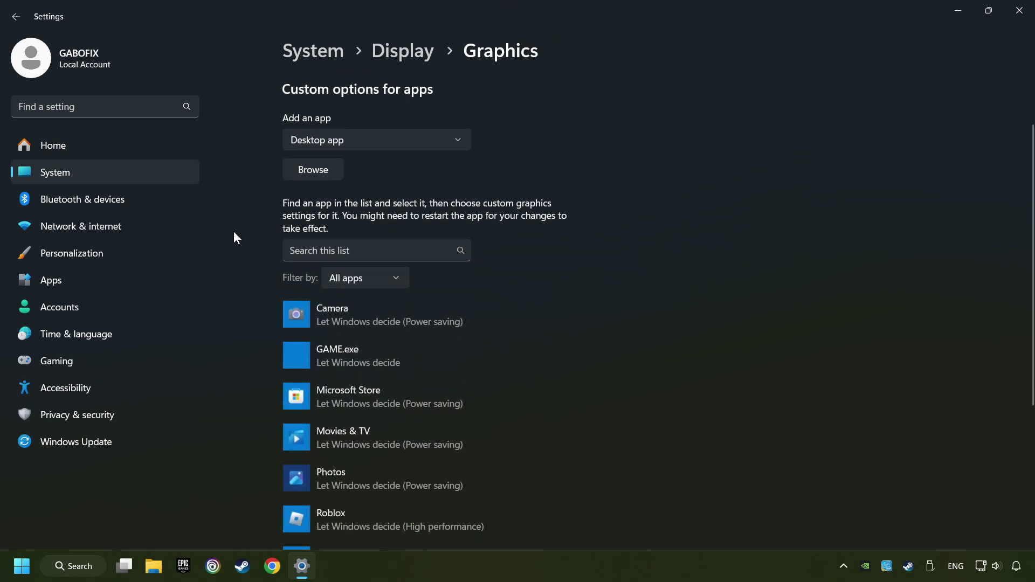
{"action": "scroll", "coordinate": [234, 232], "scroll_direction": "down", "scroll_amount": 2}
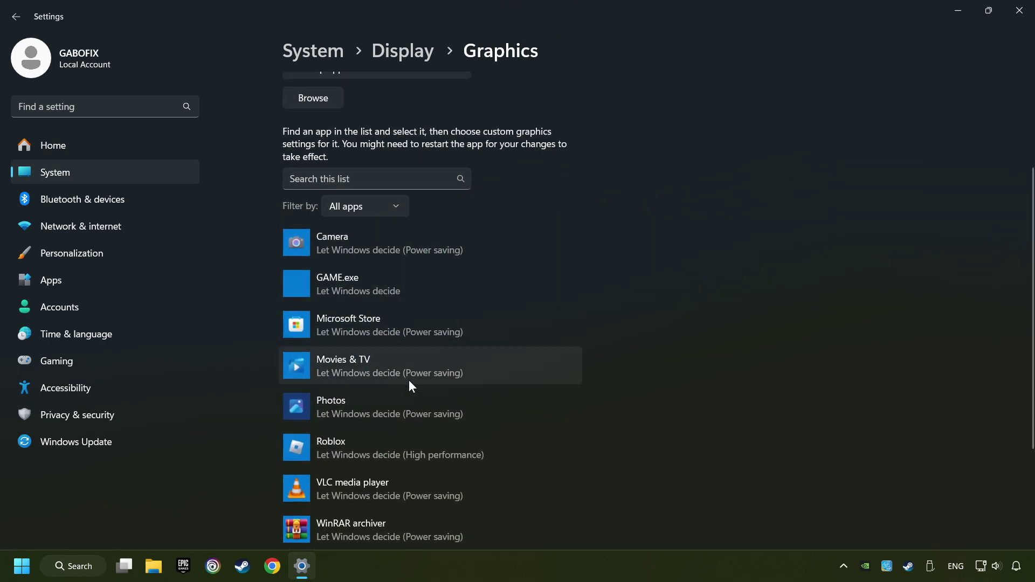
{"action": "scroll", "coordinate": [226, 251], "scroll_direction": "up", "scroll_amount": 4}
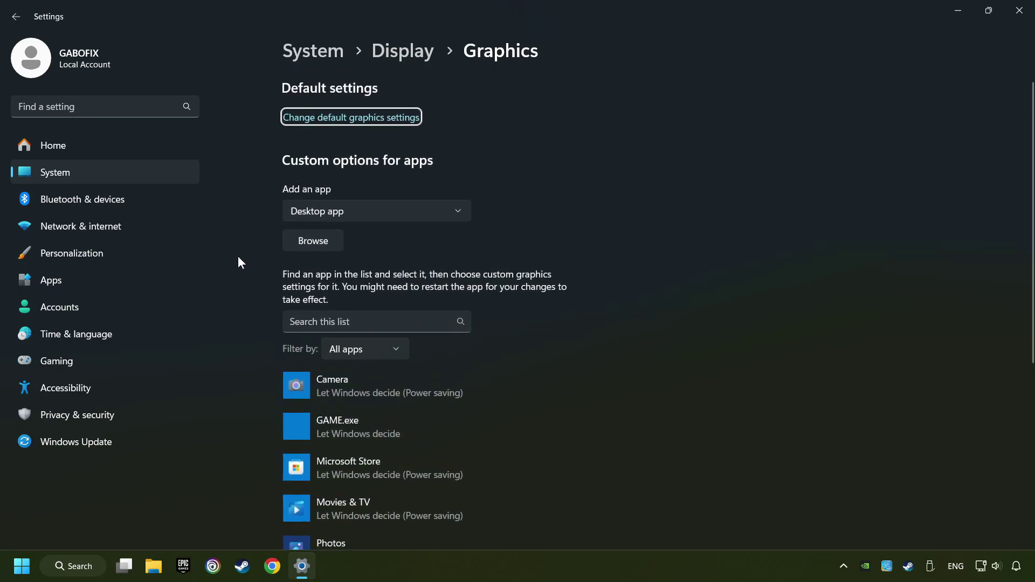
{"action": "left_click", "coordinate": [322, 245]}
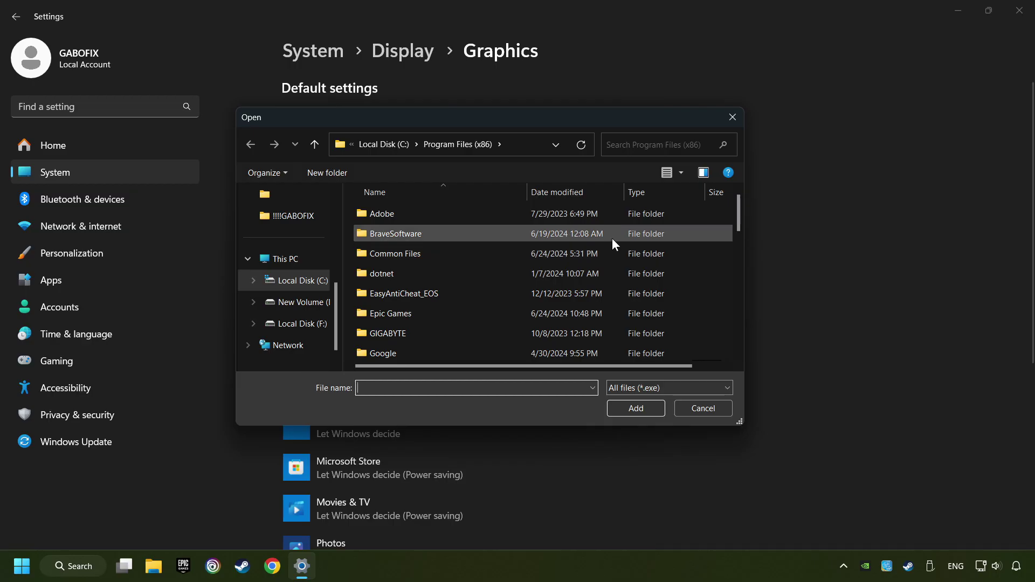
{"action": "left_click", "coordinate": [733, 118]}
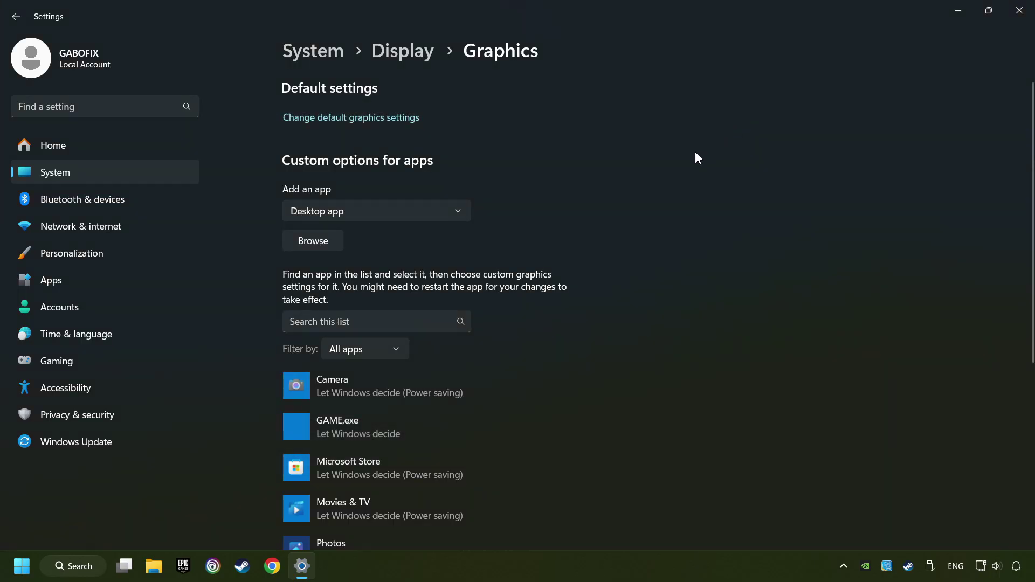
Set the graphics preference of GAME.exe to High performance, save it and close Settings.
{"action": "scroll", "coordinate": [661, 216], "scroll_direction": "down", "scroll_amount": 3}
{"action": "left_click", "coordinate": [380, 290]}
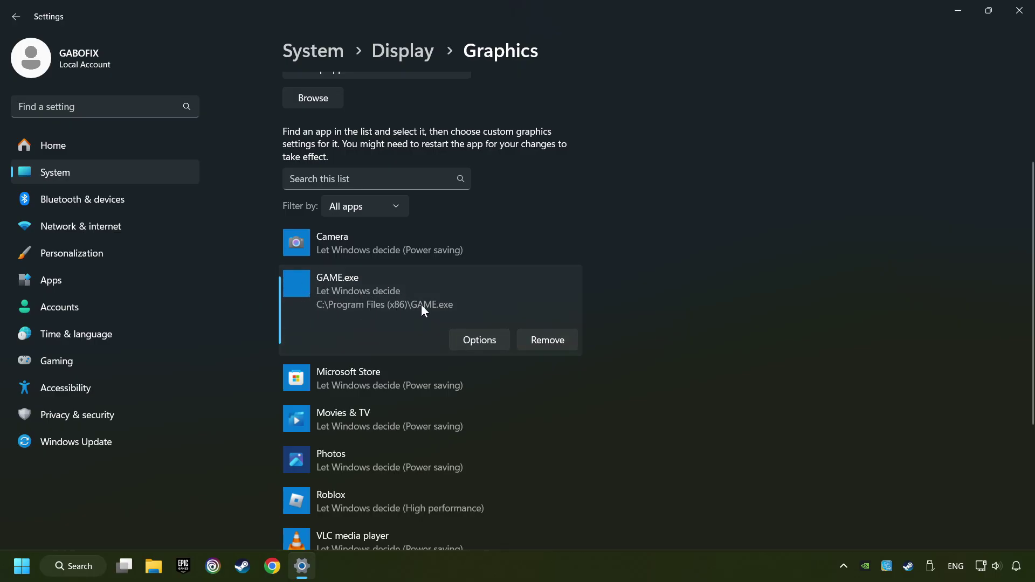
{"action": "left_click", "coordinate": [482, 341]}
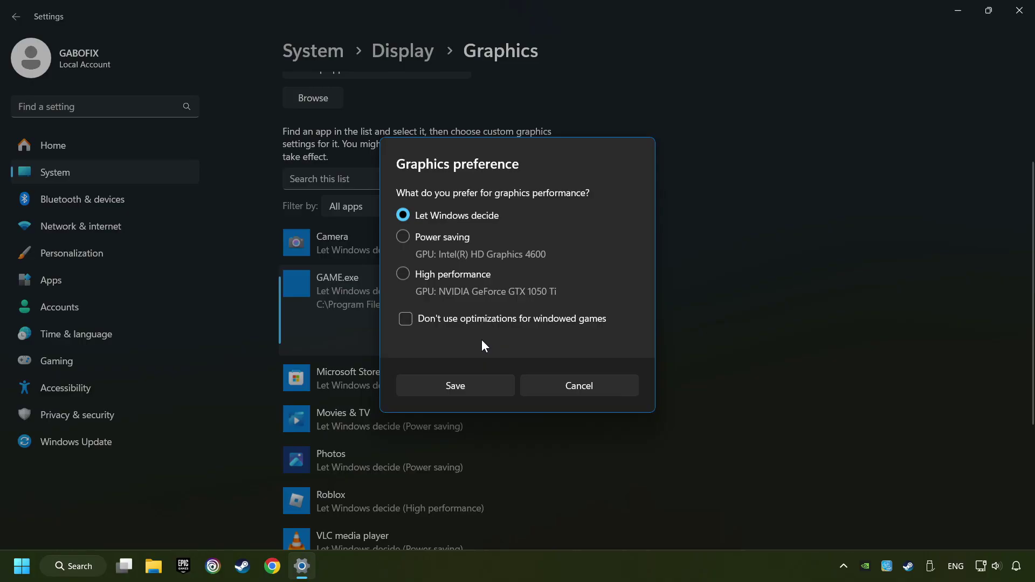
{"action": "left_click", "coordinate": [400, 274]}
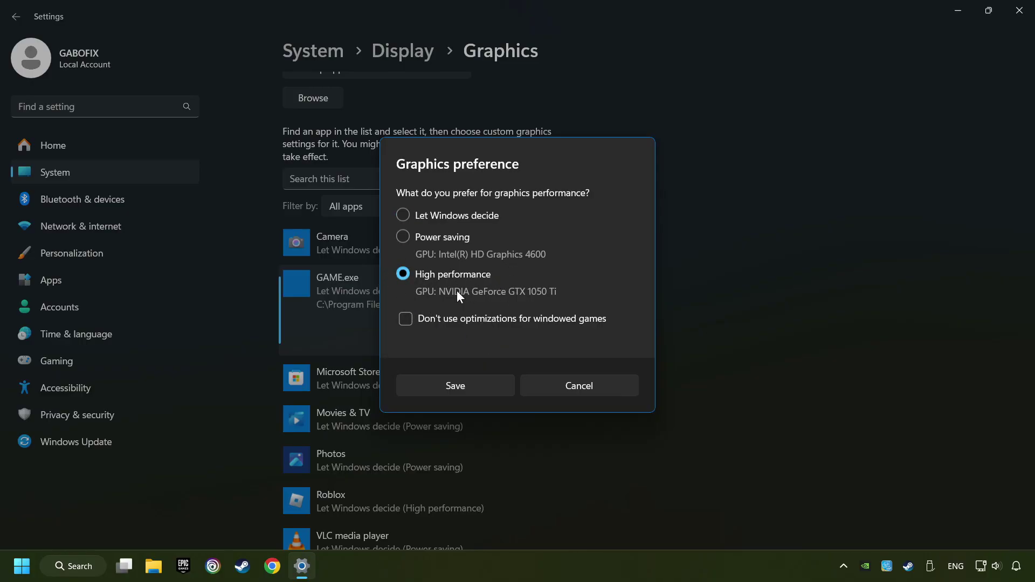
{"action": "left_click", "coordinate": [474, 386]}
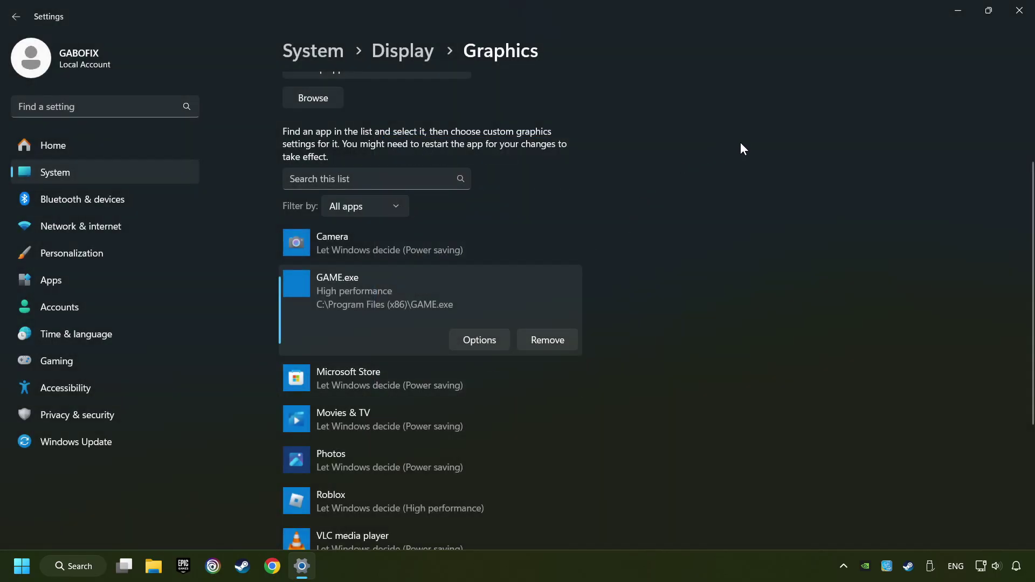
{"action": "left_click", "coordinate": [1021, 14]}
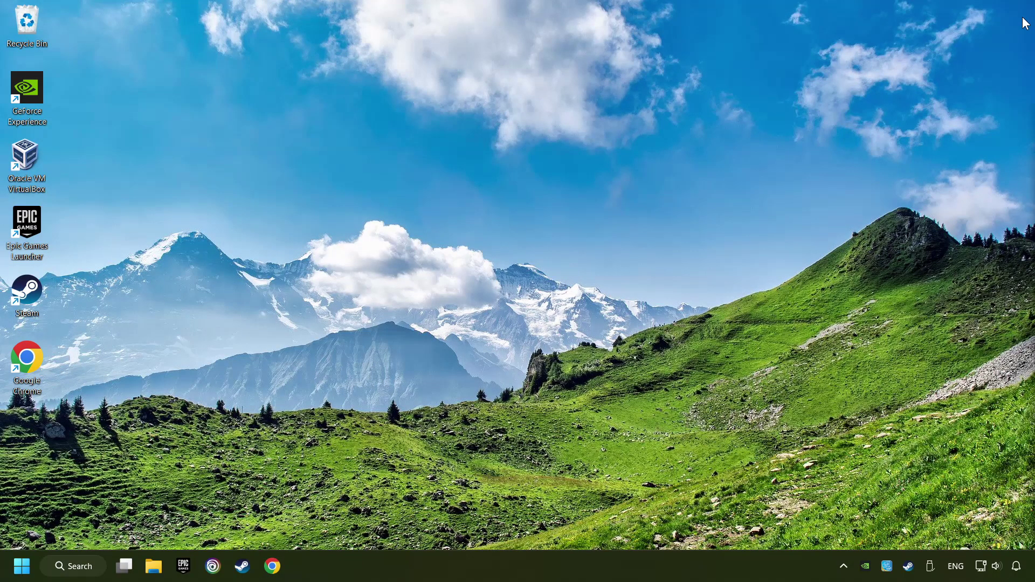
Switch to Steam and verify the integrity of the installed files of GAME from its properties.
{"action": "left_click", "coordinate": [242, 567]}
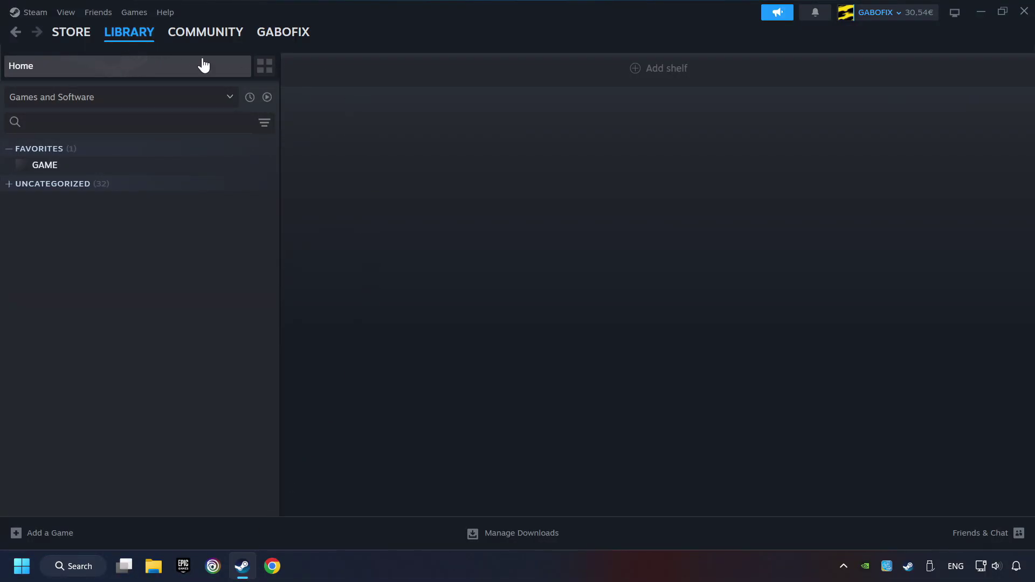
{"action": "right_click", "coordinate": [229, 171]}
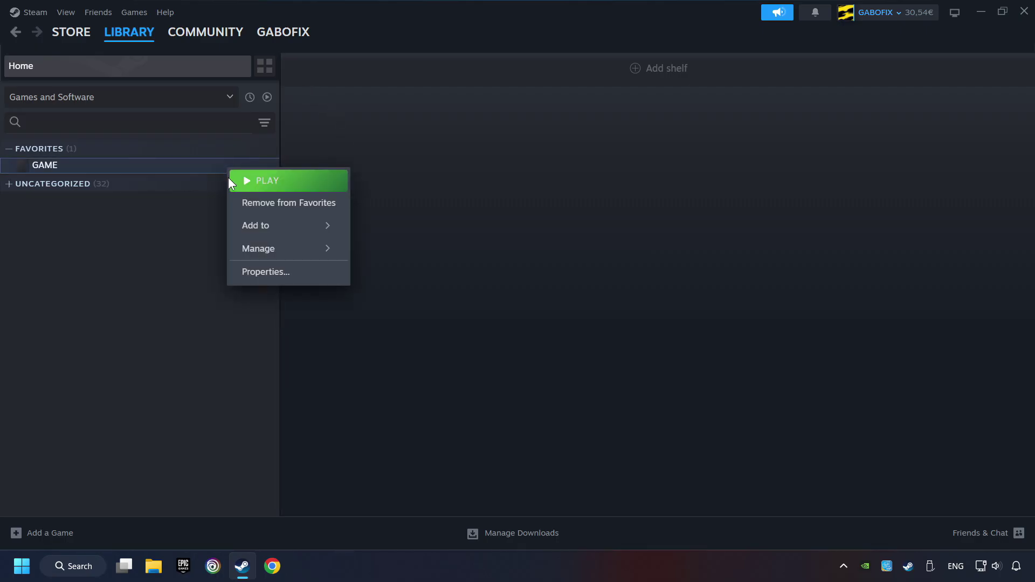
{"action": "left_click", "coordinate": [318, 280]}
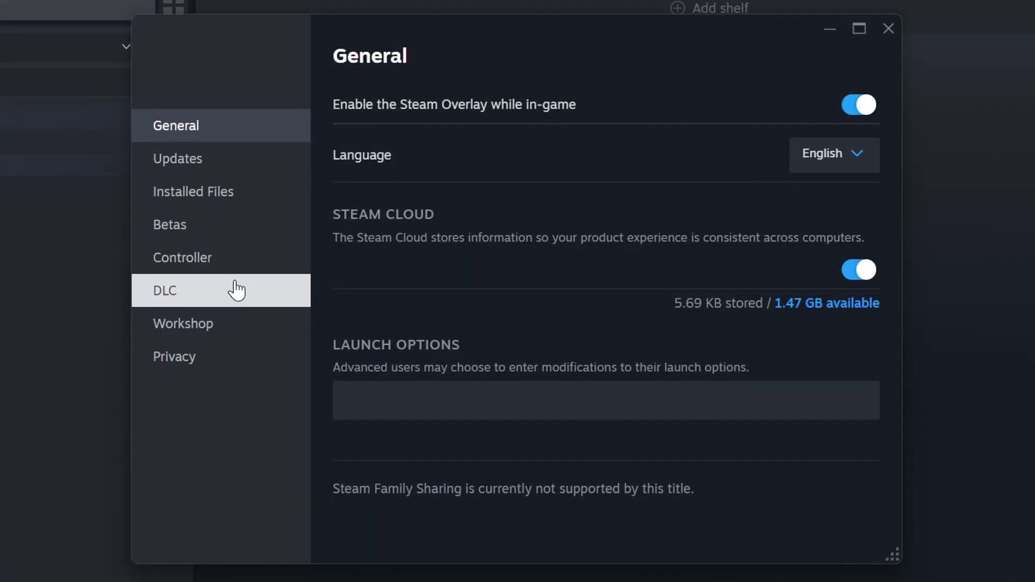
{"action": "left_click", "coordinate": [240, 202]}
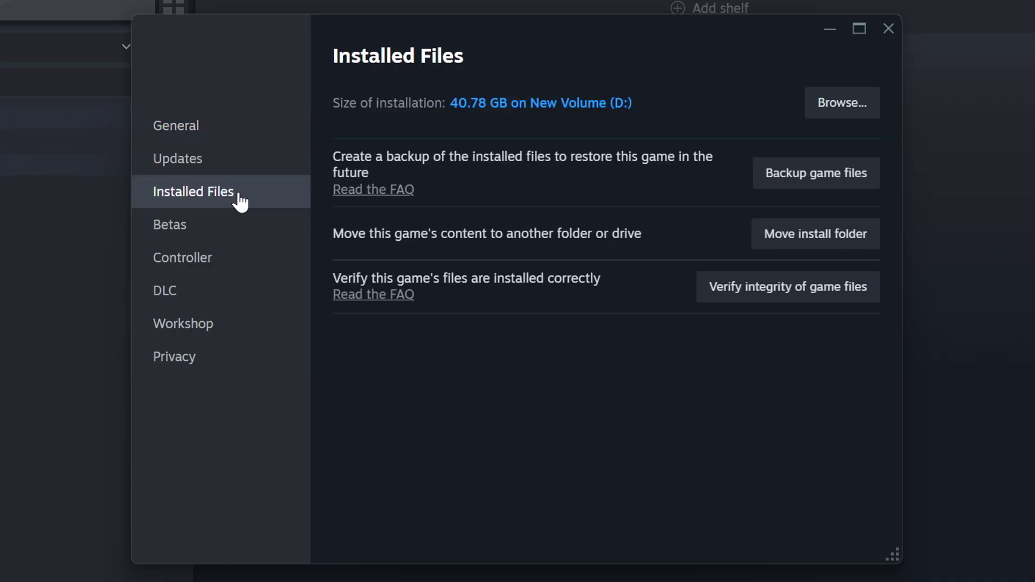
{"action": "left_click", "coordinate": [802, 297]}
Browse to the game's install folder and open the compatibility properties of the GAME shortcut.
{"action": "left_click", "coordinate": [852, 114]}
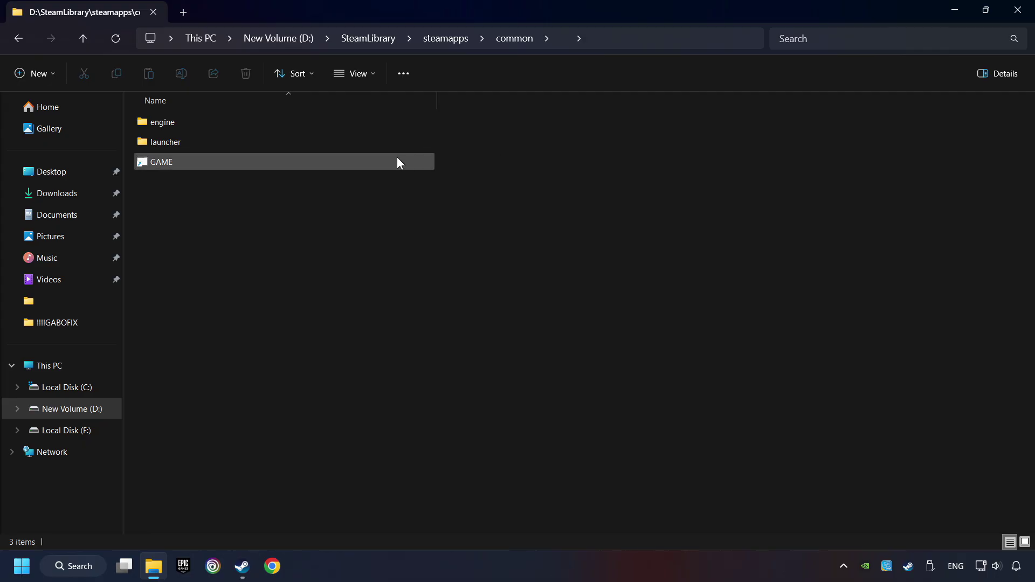
{"action": "left_click", "coordinate": [363, 158]}
{"action": "right_click", "coordinate": [331, 164]}
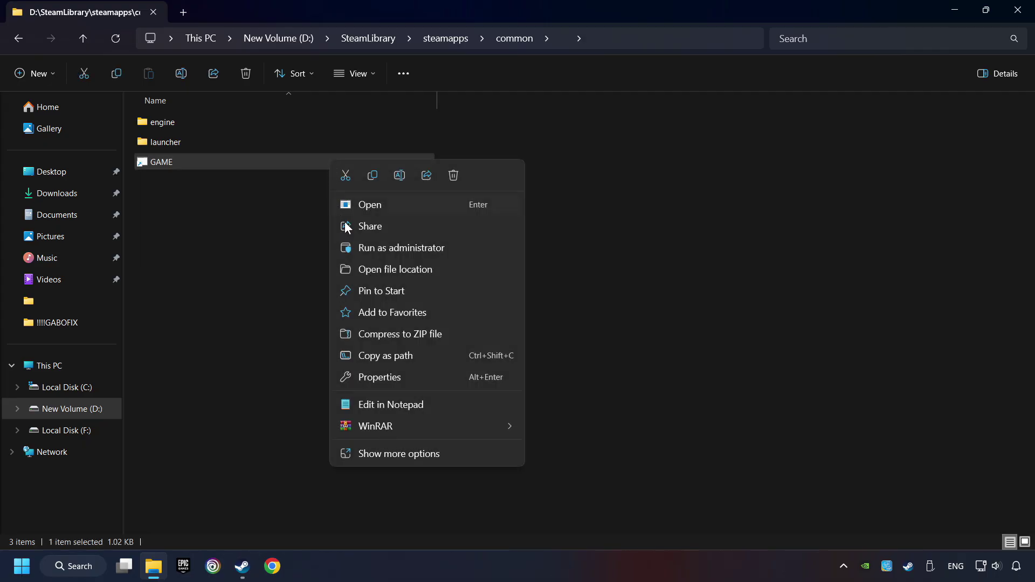
{"action": "left_click", "coordinate": [348, 378]}
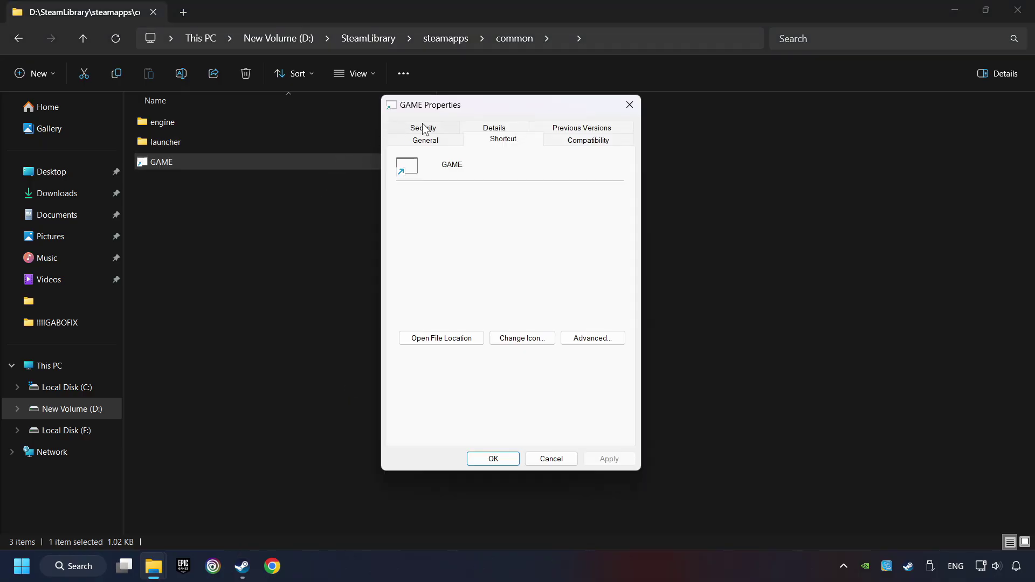
{"action": "left_click", "coordinate": [612, 141]}
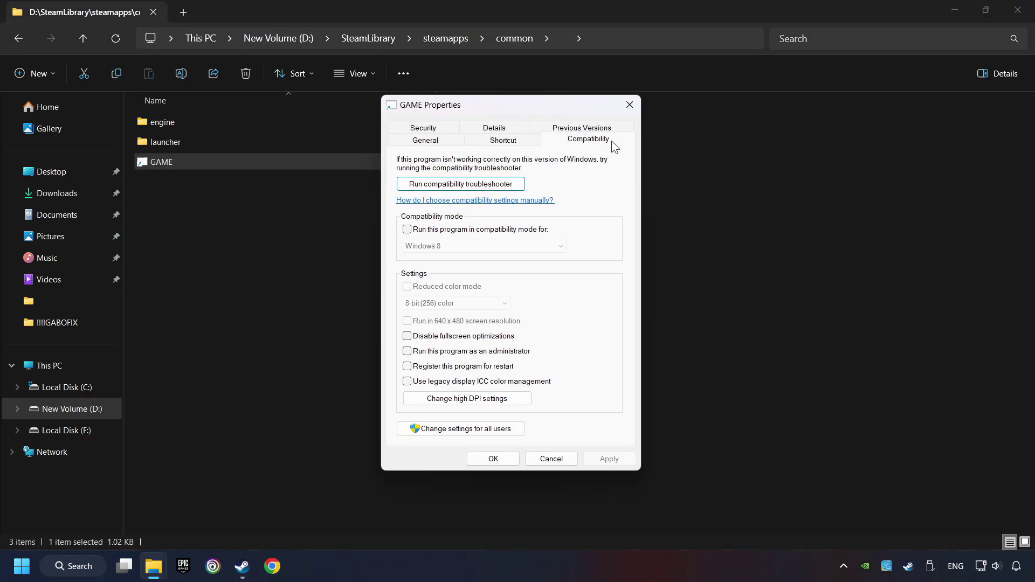
Set GAME to Windows 8 compatibility mode with fullscreen optimizations disabled and administrator rights, then apply the properties.
{"action": "left_click", "coordinate": [491, 231]}
{"action": "left_click", "coordinate": [491, 247]}
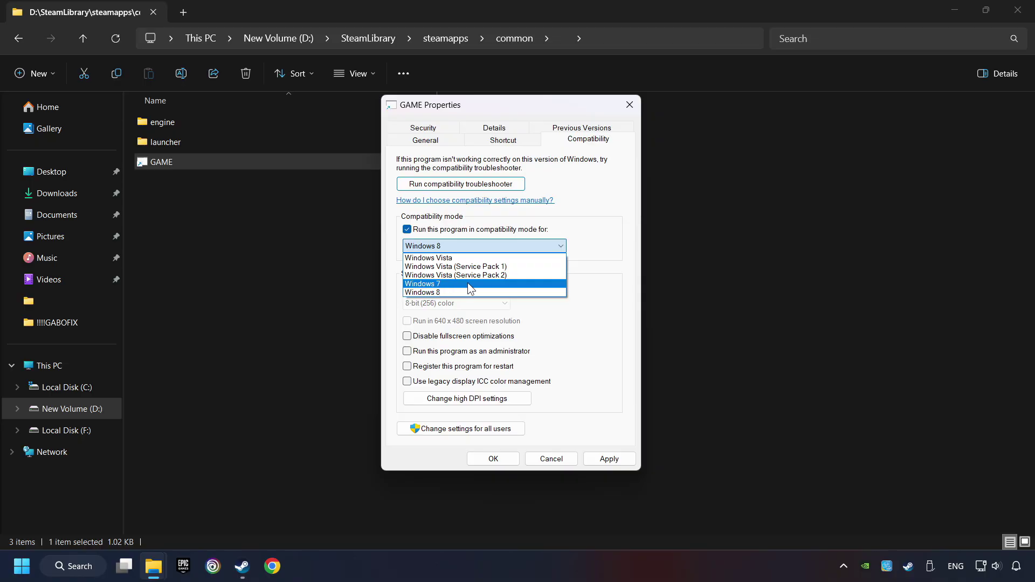
{"action": "left_click", "coordinate": [458, 292]}
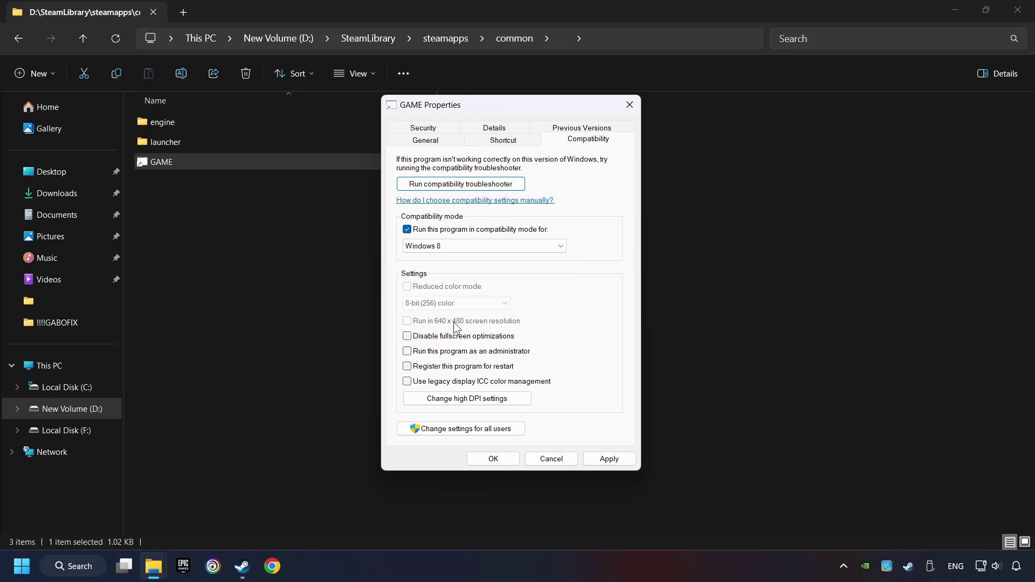
{"action": "left_click", "coordinate": [408, 336]}
{"action": "left_click", "coordinate": [408, 352]}
{"action": "left_click", "coordinate": [611, 459]}
{"action": "left_click", "coordinate": [500, 461]}
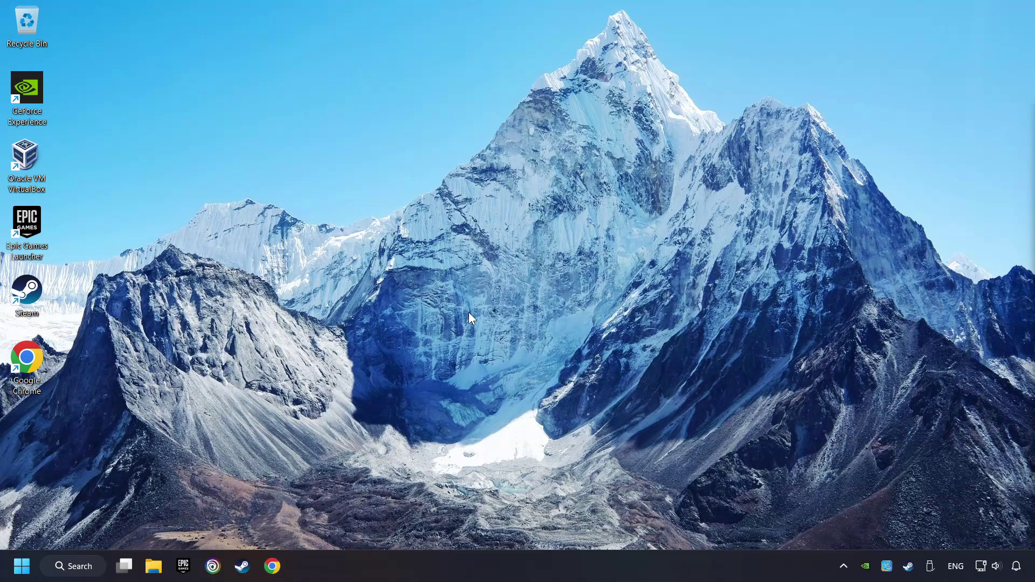
{"action": "left_click", "coordinate": [274, 567]}
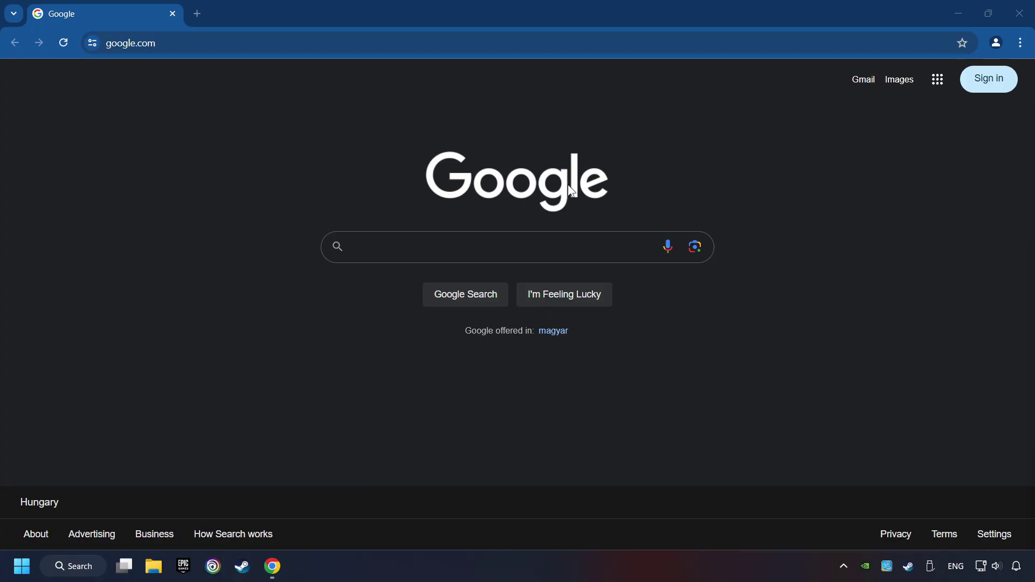
{"action": "left_click", "coordinate": [199, 40]}
{"action": "type", "text": "https://www.microsoft.com/en-US/download/details.aspx?id=35"}
{"action": "key", "text": "Return"}
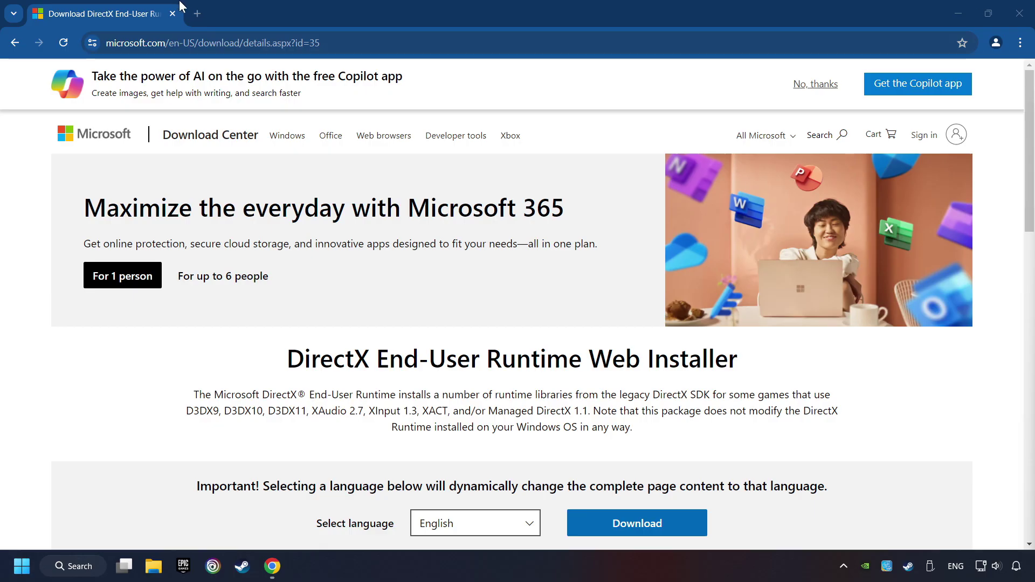
{"action": "left_click", "coordinate": [196, 14]}
{"action": "type", "text": "https://learn.microsoft.com/en-us/cpp/windows/latest-supported-vc-redist?view=msvc-160"}
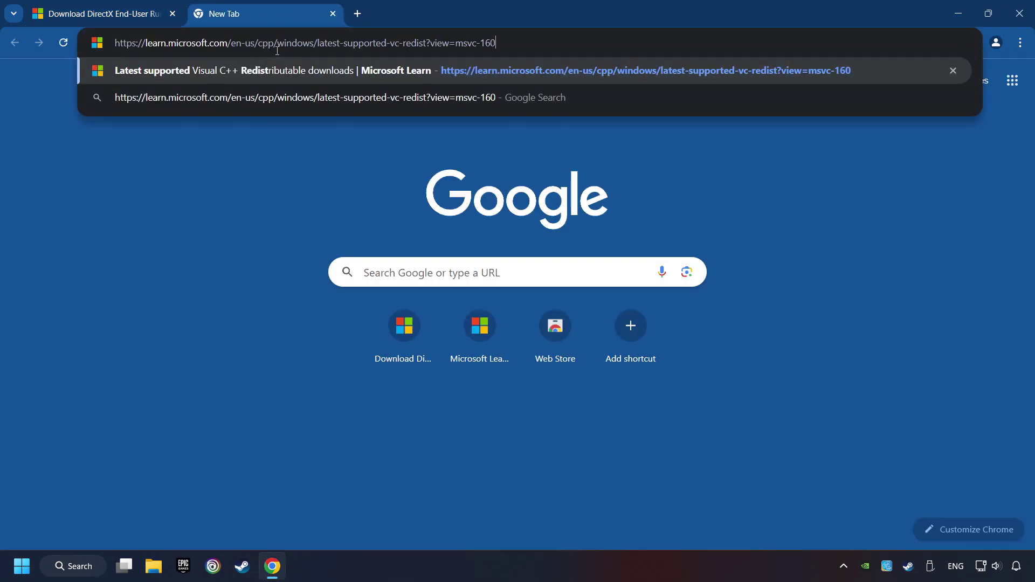
{"action": "key", "text": "Return"}
Return to the DirectX End-User Runtime page, download the English web installer and launch dxwebsetup.exe.
{"action": "key", "text": "ctrl+Tab"}
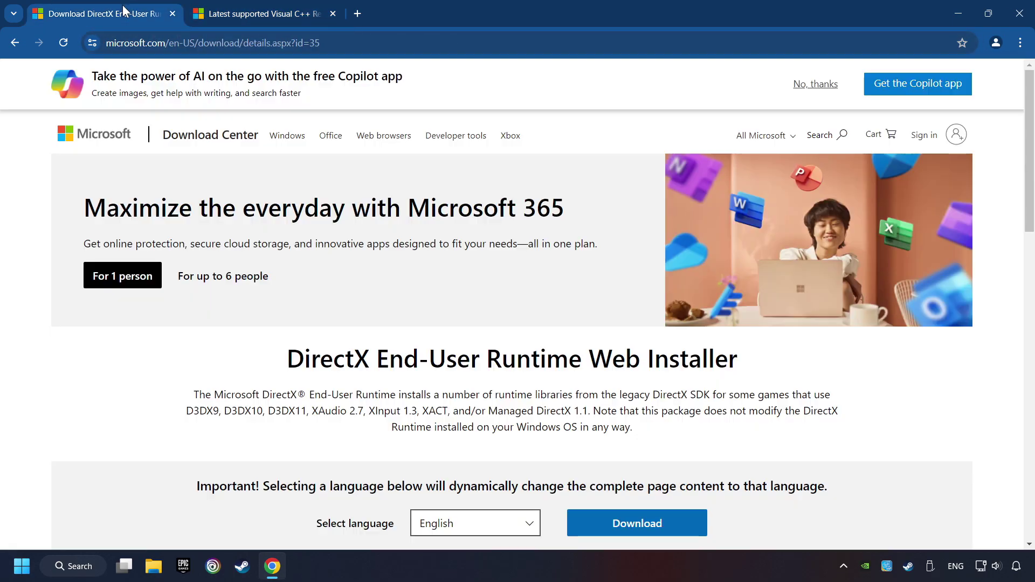
{"action": "scroll", "coordinate": [312, 278], "scroll_direction": "down", "scroll_amount": 1}
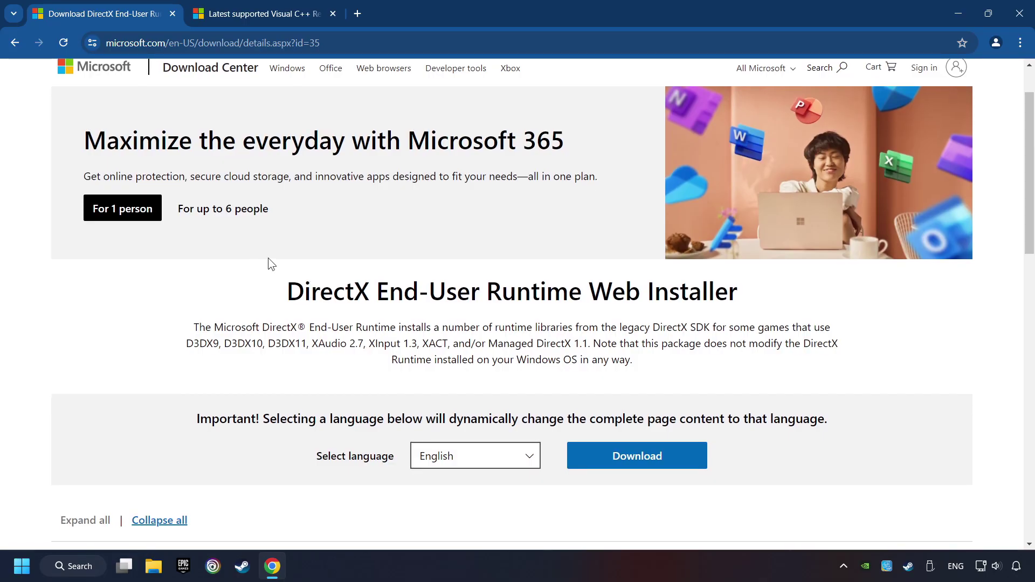
{"action": "scroll", "coordinate": [286, 291], "scroll_direction": "down", "scroll_amount": 1}
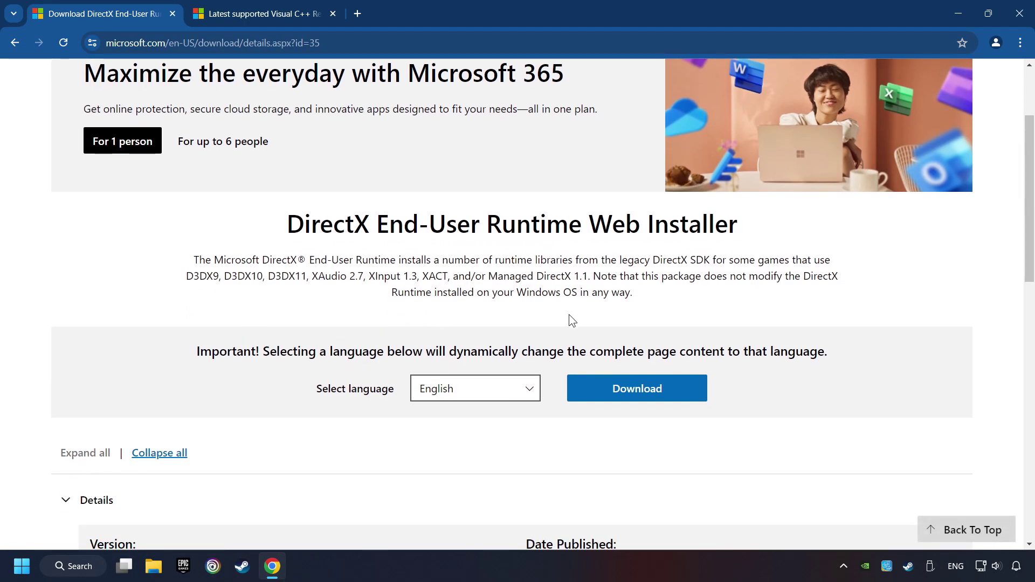
{"action": "left_click", "coordinate": [645, 394]}
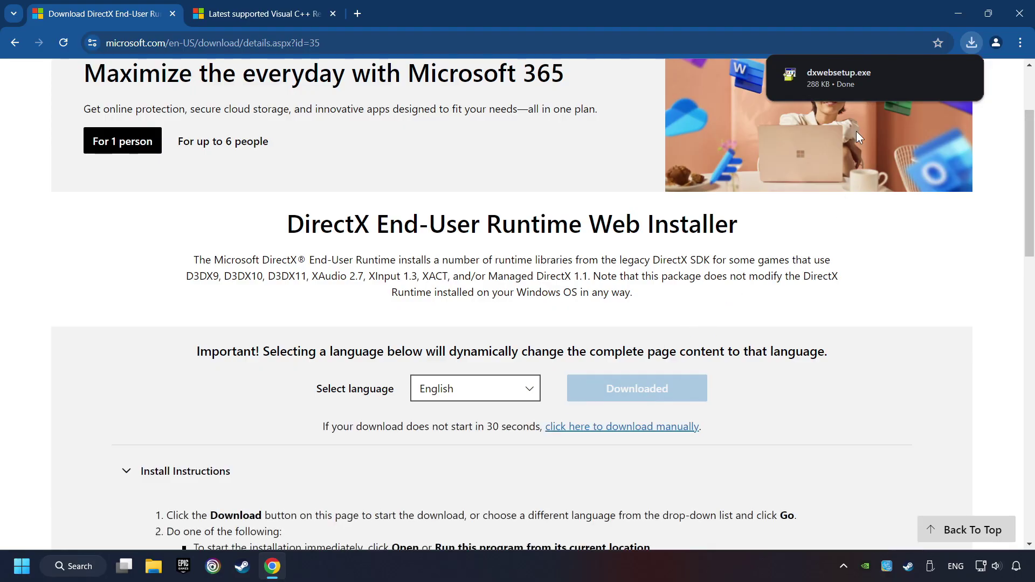
{"action": "mouse_move", "coordinate": [833, 85]}
{"action": "left_click", "coordinate": [874, 82]}
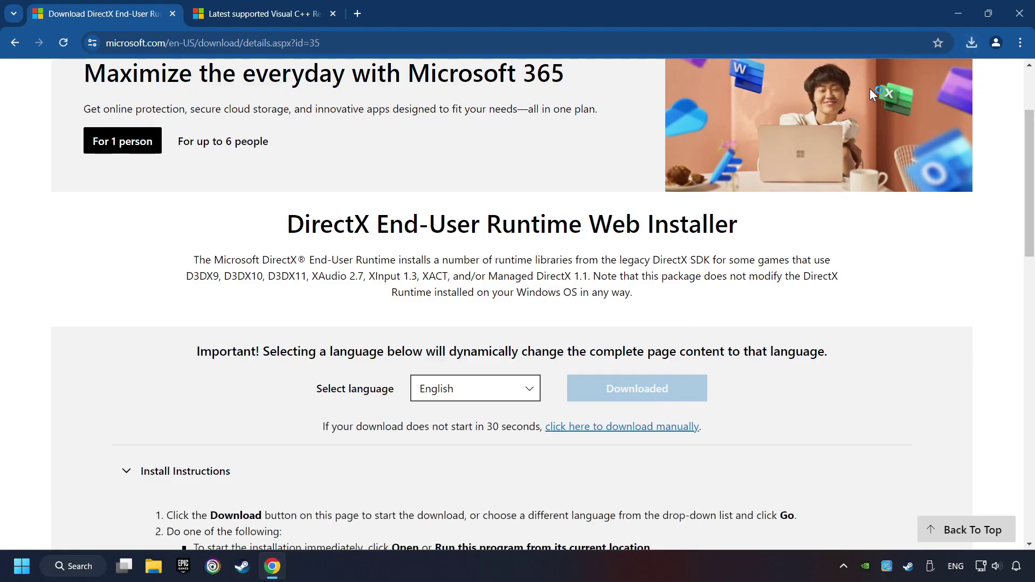
Accept the DirectX license agreement, decline the Bing Bar and complete the DirectX setup.
{"action": "left_click_drag", "start_coordinate": [346, 99], "coordinate": [590, 175]}
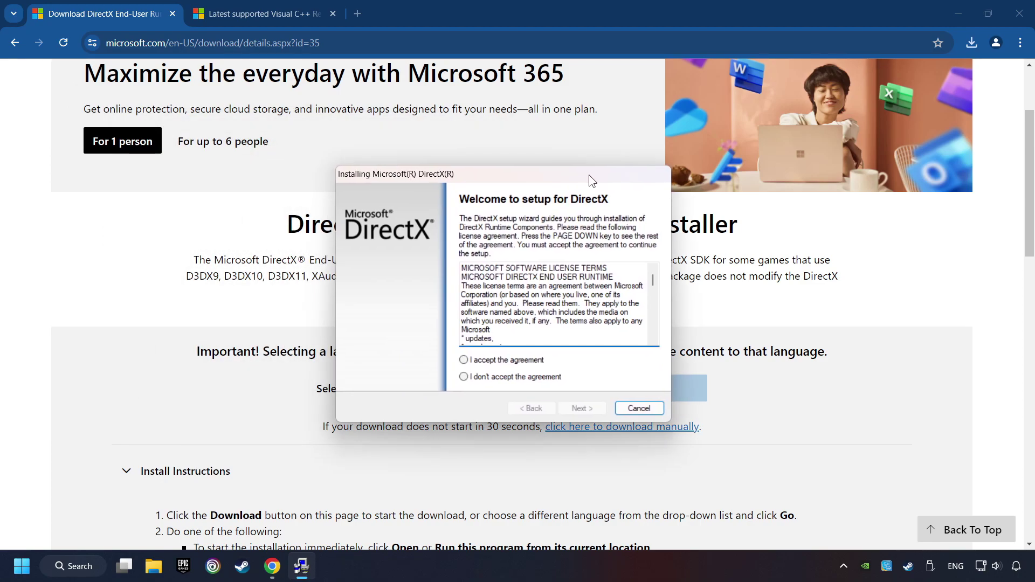
{"action": "left_click_drag", "start_coordinate": [663, 277], "coordinate": [499, 364]}
{"action": "left_click", "coordinate": [536, 360]}
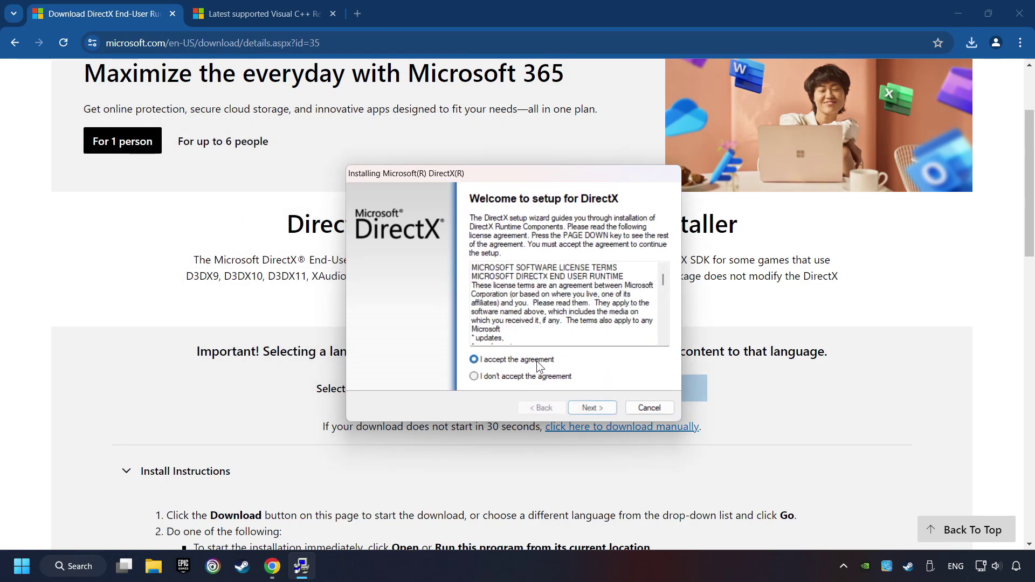
{"action": "left_click", "coordinate": [593, 409]}
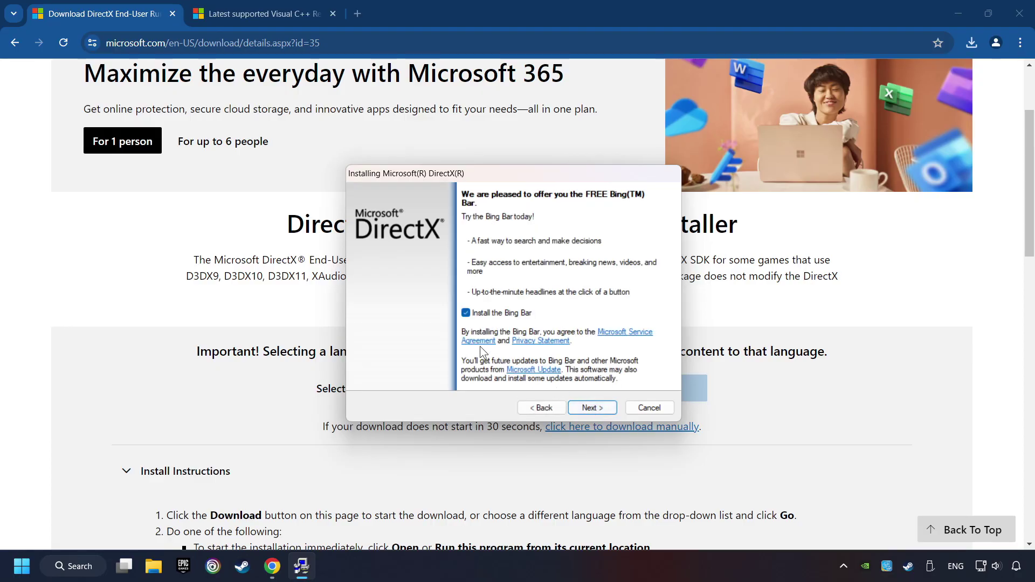
{"action": "left_click", "coordinate": [466, 313]}
{"action": "left_click", "coordinate": [596, 408]}
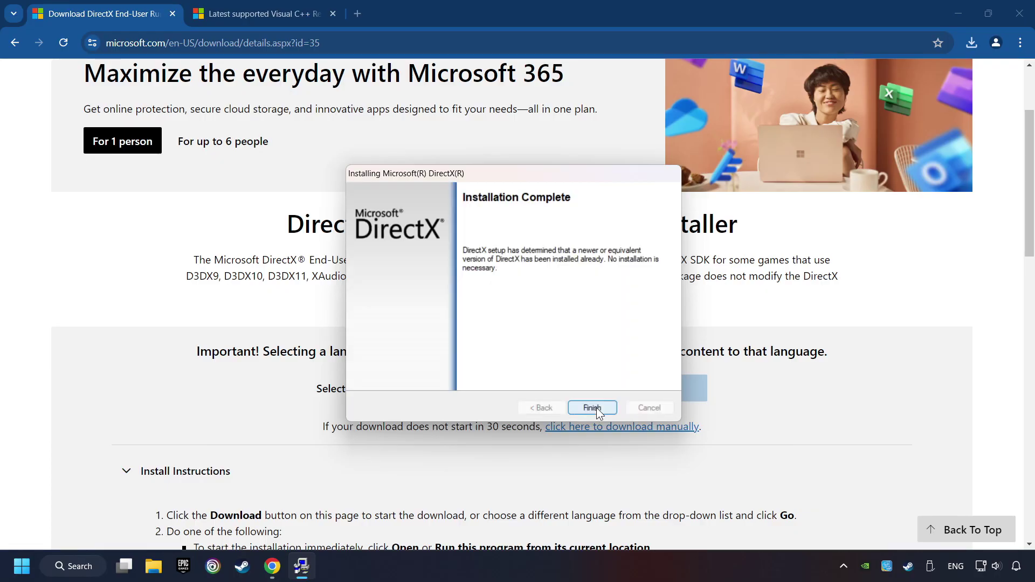
{"action": "left_click", "coordinate": [598, 408]}
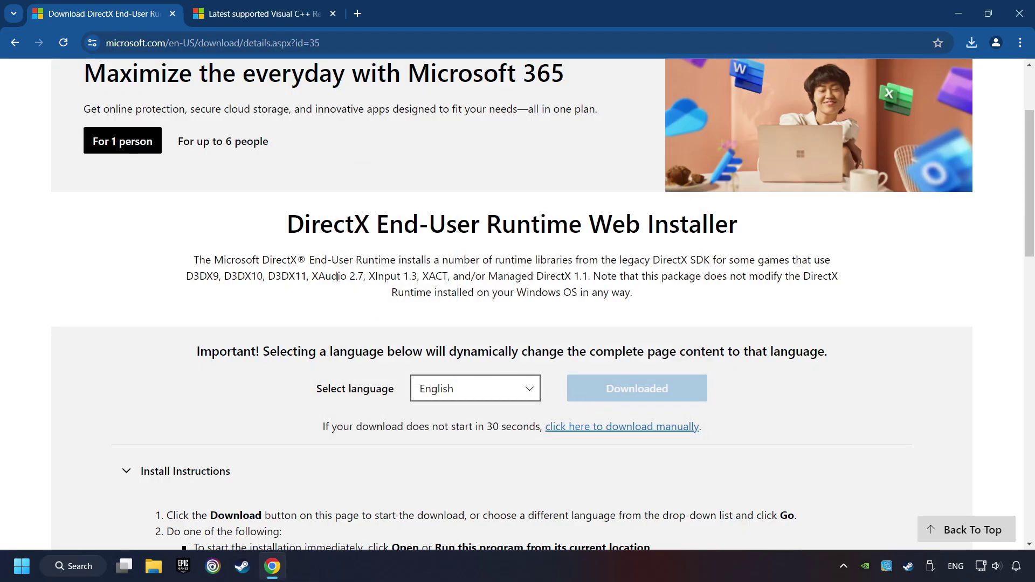
Download the ARM64 Visual C++ Redistributable from the Microsoft Learn page and launch its installer.
{"action": "left_click", "coordinate": [248, 15]}
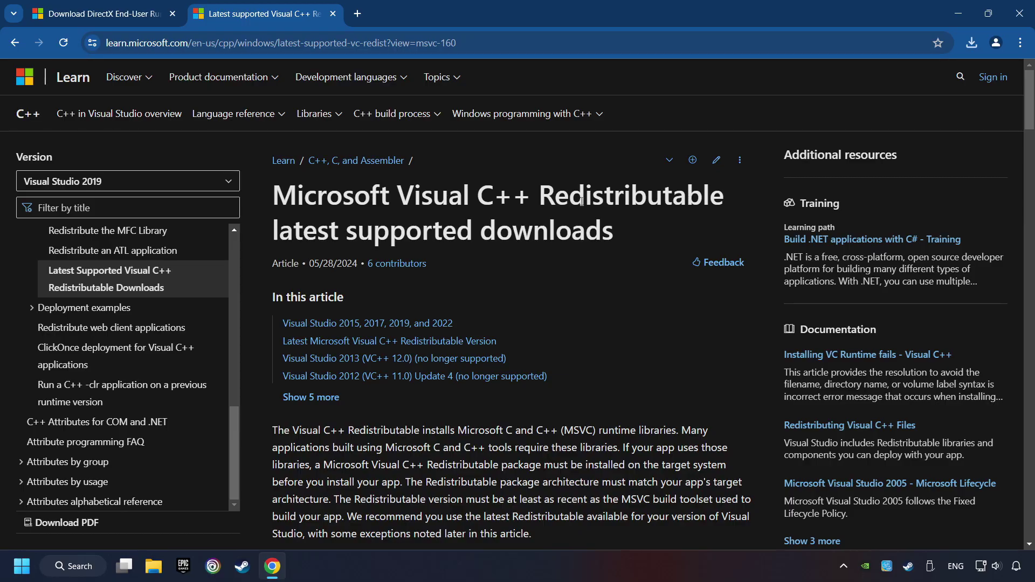
{"action": "scroll", "coordinate": [1015, 110], "scroll_direction": "down", "scroll_amount": 15}
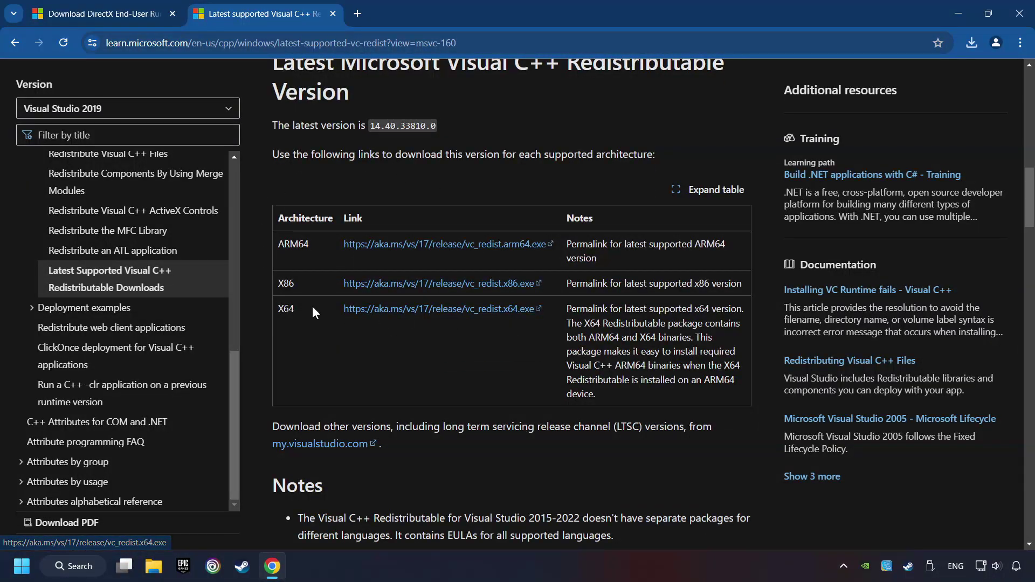
{"action": "left_click", "coordinate": [412, 244]}
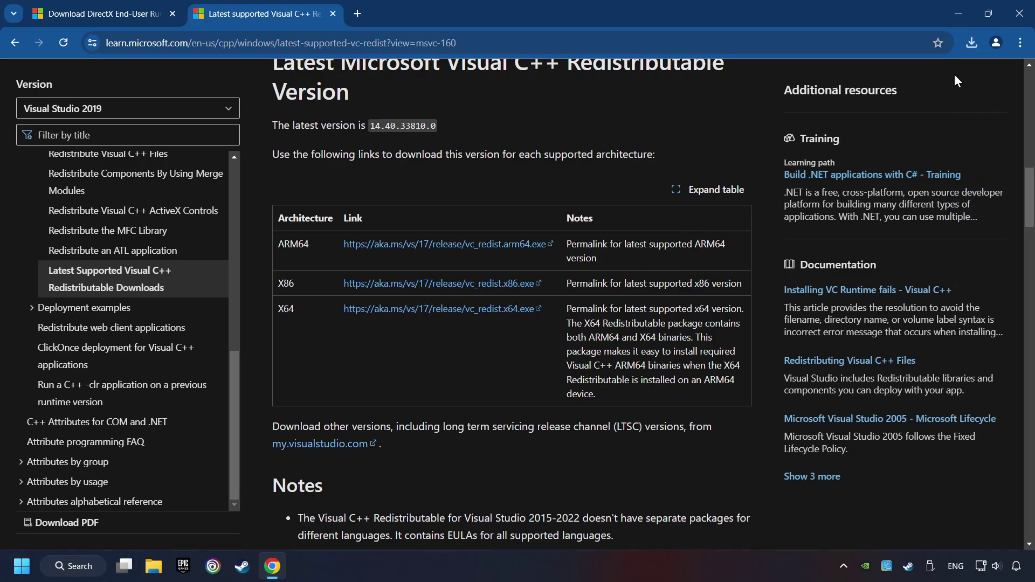
{"action": "left_click", "coordinate": [972, 42]}
{"action": "left_click", "coordinate": [865, 170]}
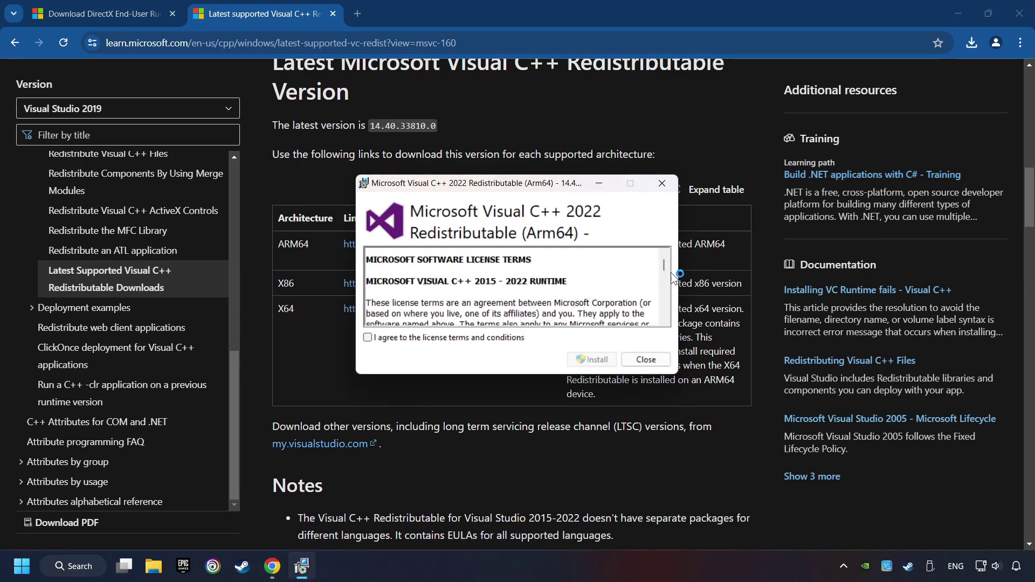
Agree to the license terms and try to install the Visual C++ 2022 Redistributable (Arm64).
{"action": "left_click_drag", "start_coordinate": [664, 266], "coordinate": [648, 329]}
{"action": "left_click", "coordinate": [403, 338]}
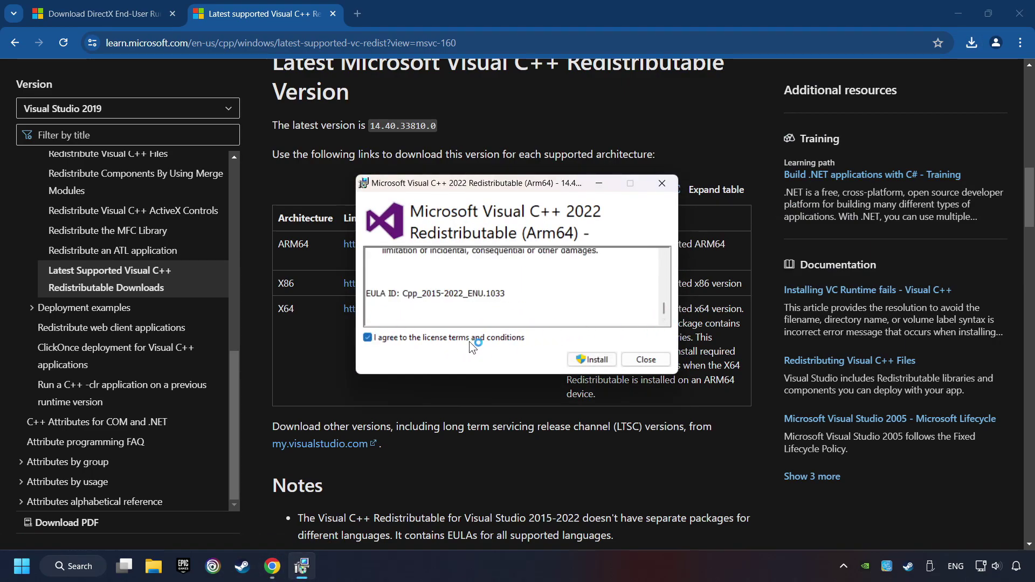
{"action": "left_click", "coordinate": [591, 359]}
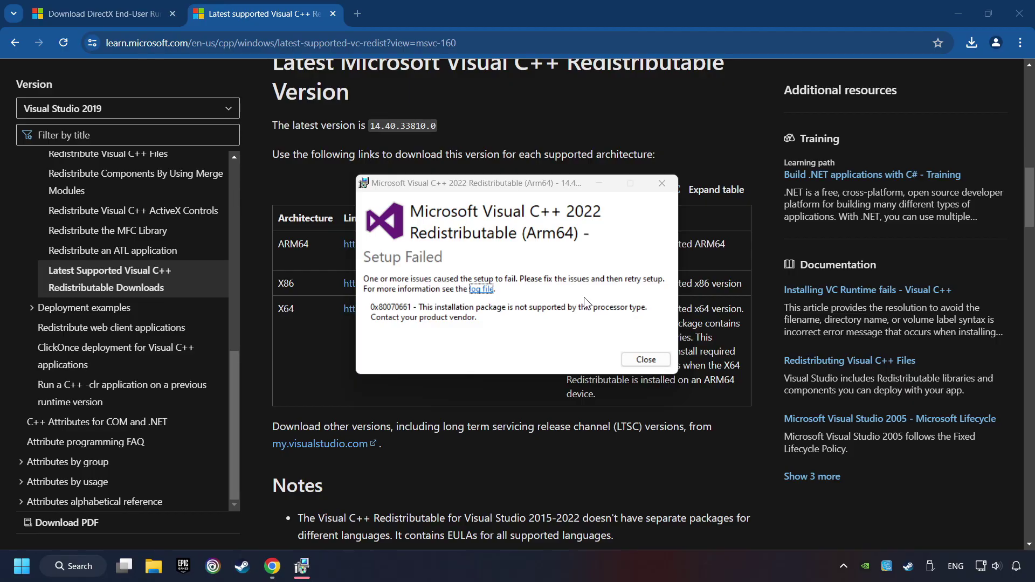
Close the Arm64 setup and install the downloaded x86 Visual C++ 2015-2022 Redistributable without restarting.
{"action": "left_click", "coordinate": [646, 359]}
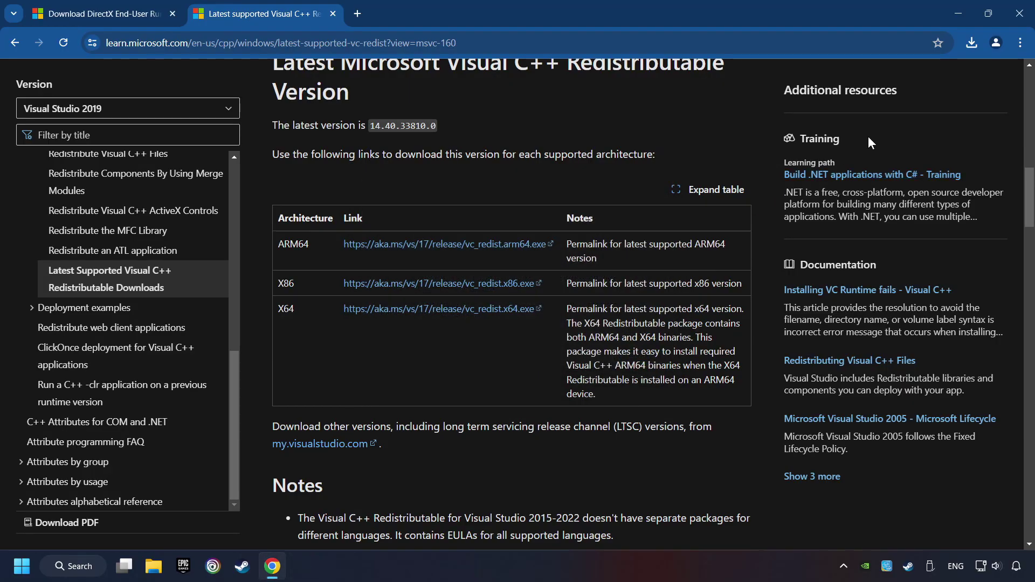
{"action": "left_click", "coordinate": [972, 42]}
{"action": "left_click", "coordinate": [865, 135]}
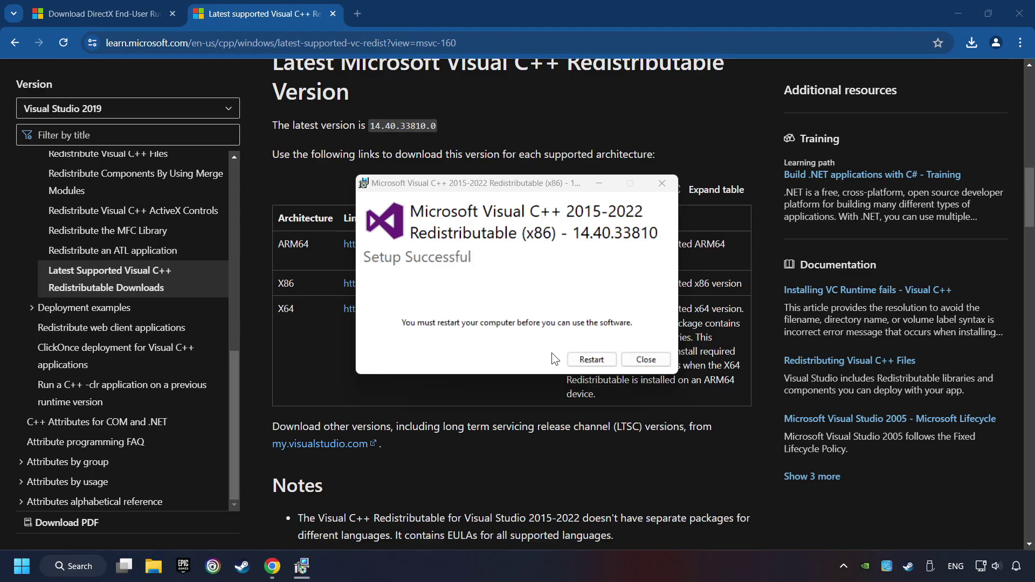
{"action": "left_click", "coordinate": [646, 359]}
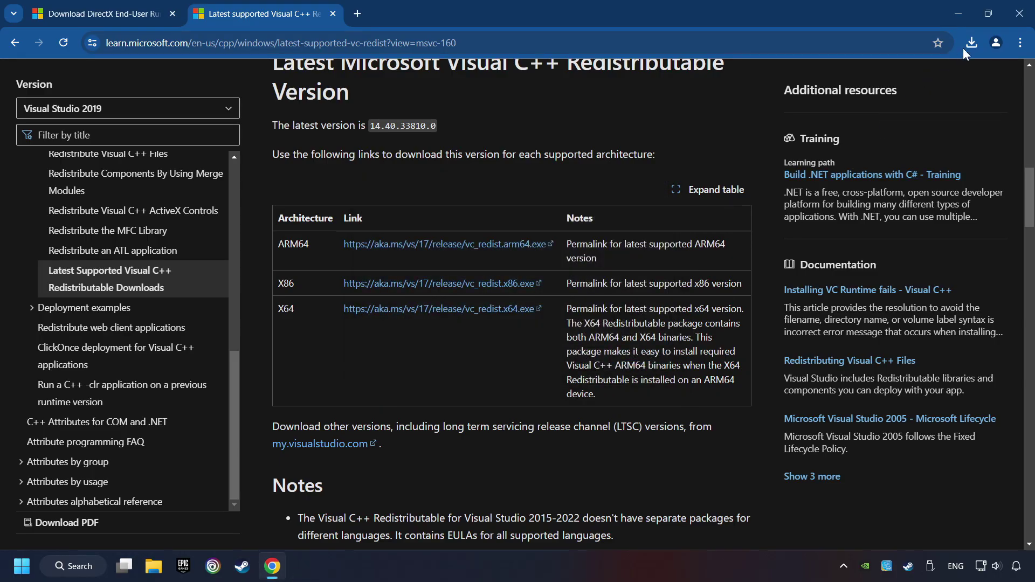
Install the downloaded x64 Visual C++ 2015-2022 Redistributable and restart the computer from its setup window.
{"action": "left_click", "coordinate": [971, 43]}
{"action": "left_click", "coordinate": [885, 99]}
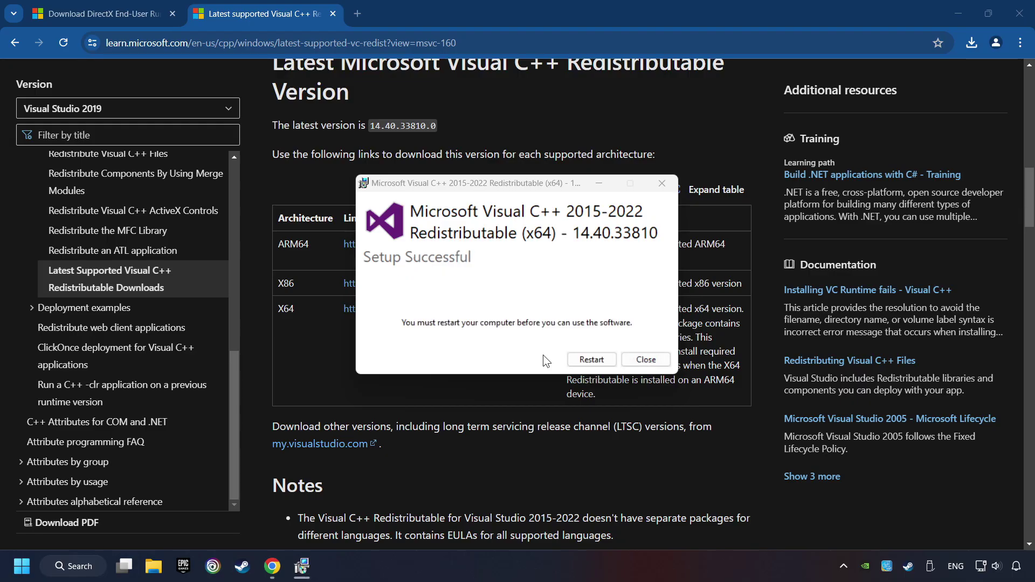
{"action": "left_click", "coordinate": [592, 359]}
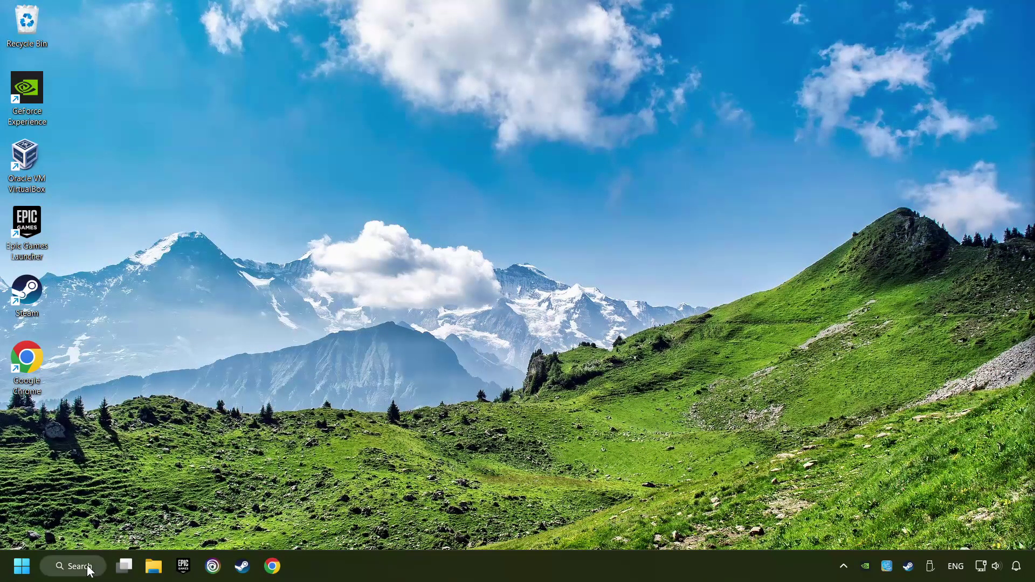
Find the Windows Update settings through search, check for updates and close Settings.
{"action": "left_click", "coordinate": [73, 566]}
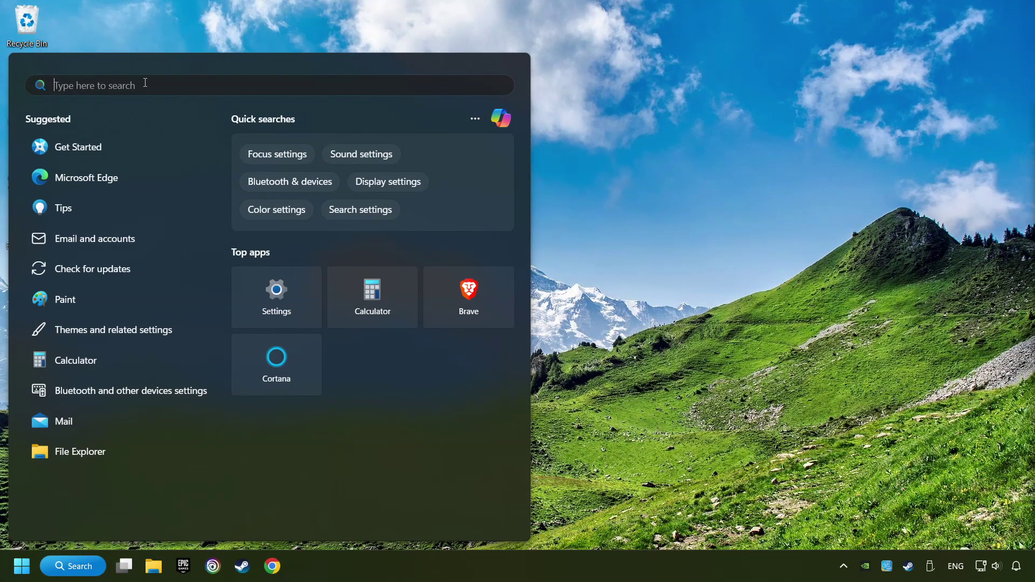
{"action": "type", "text": "updates"}
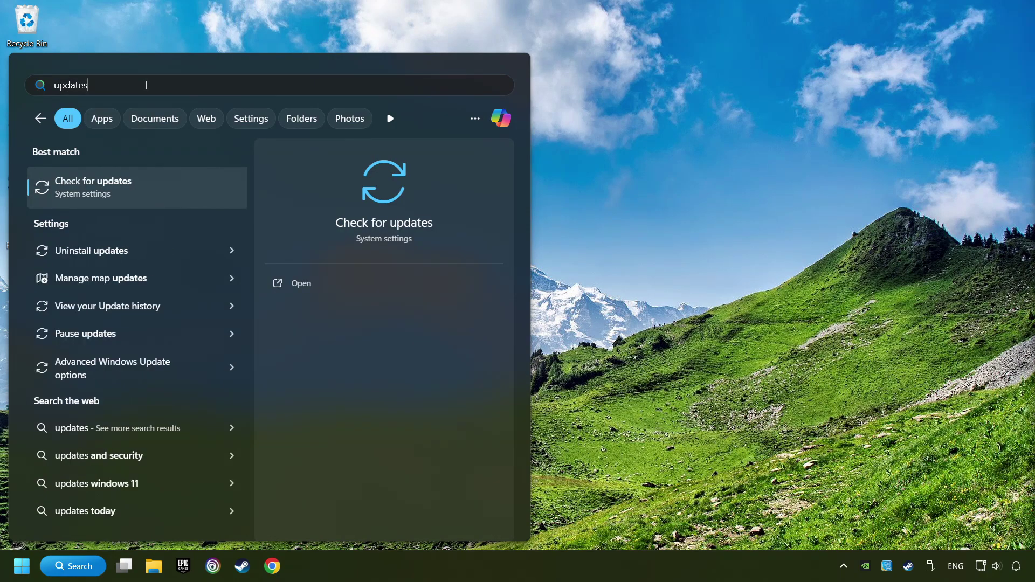
{"action": "left_click", "coordinate": [196, 189]}
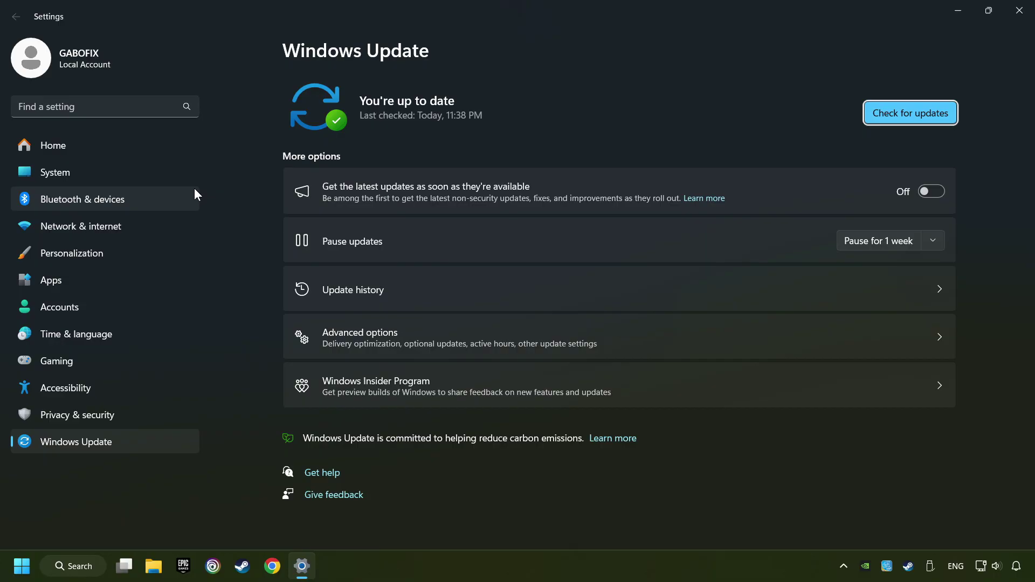
{"action": "left_click", "coordinate": [911, 117]}
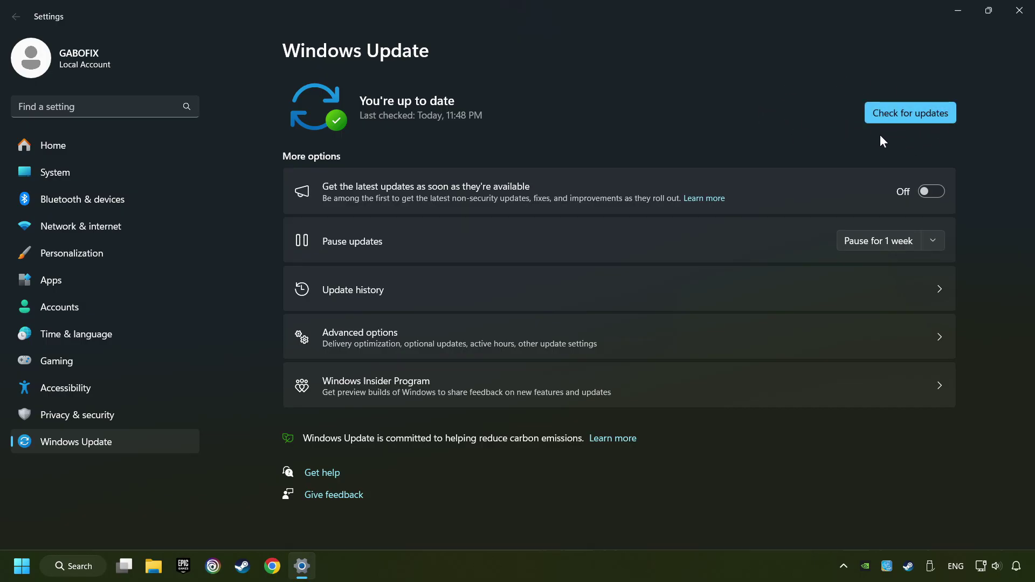
{"action": "left_click", "coordinate": [1018, 12]}
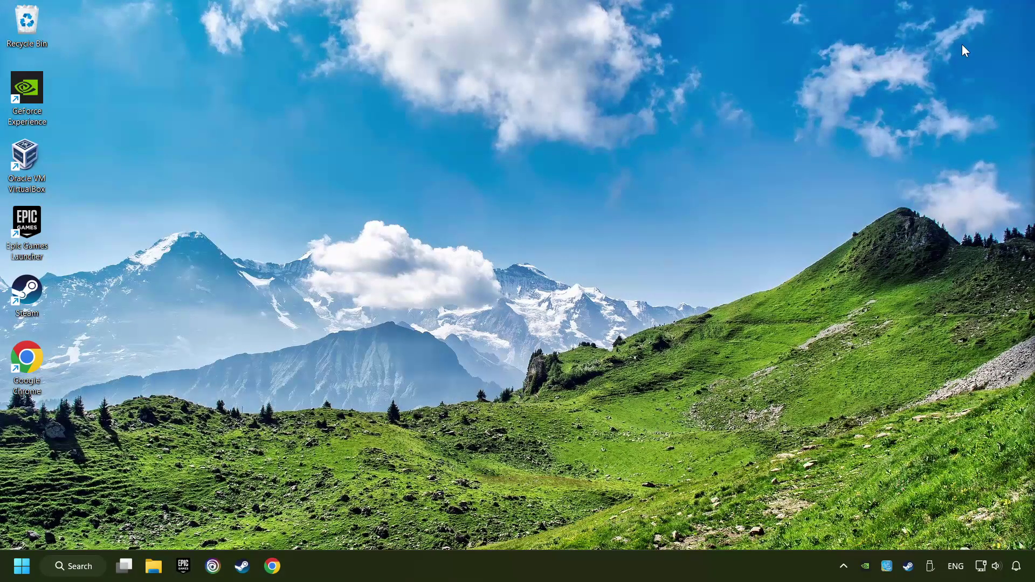
In Task Manager, disable the startup apps Microsoft To Do, Microsoft Teams (personal), jusched.exe, EpicGamesLauncher.exe and browser_assistant.exe, and close Task Manager.
{"action": "right_click", "coordinate": [509, 566]}
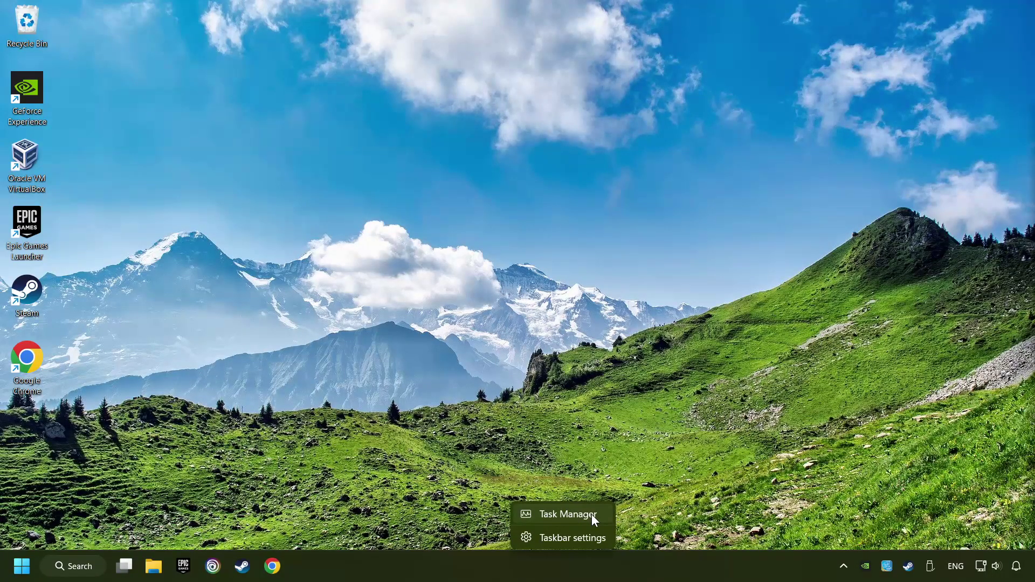
{"action": "left_click", "coordinate": [591, 515]}
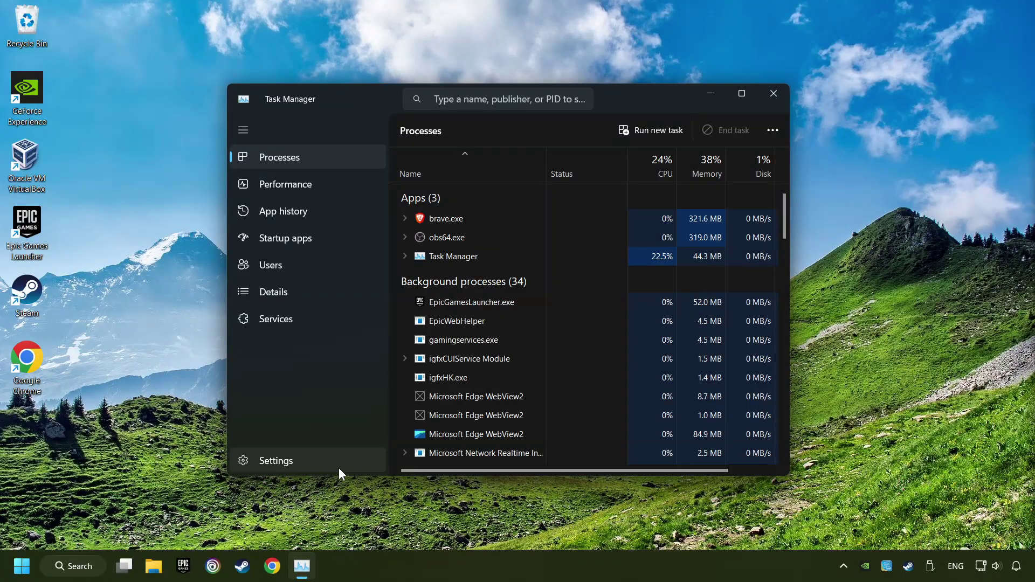
{"action": "left_click", "coordinate": [333, 239]}
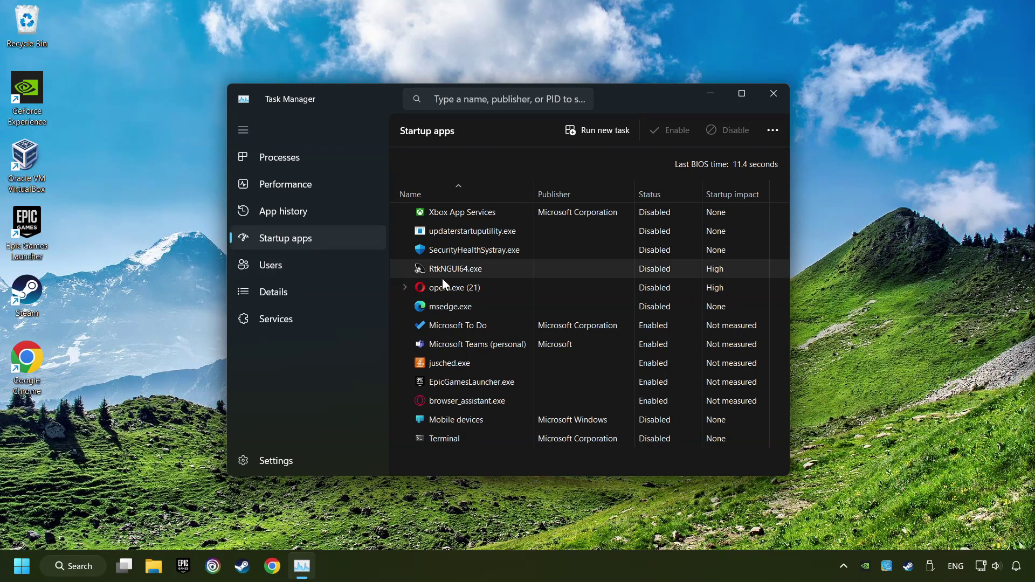
{"action": "left_click", "coordinate": [562, 326]}
{"action": "left_click", "coordinate": [728, 130]}
{"action": "left_click", "coordinate": [663, 349]}
{"action": "left_click", "coordinate": [729, 130]}
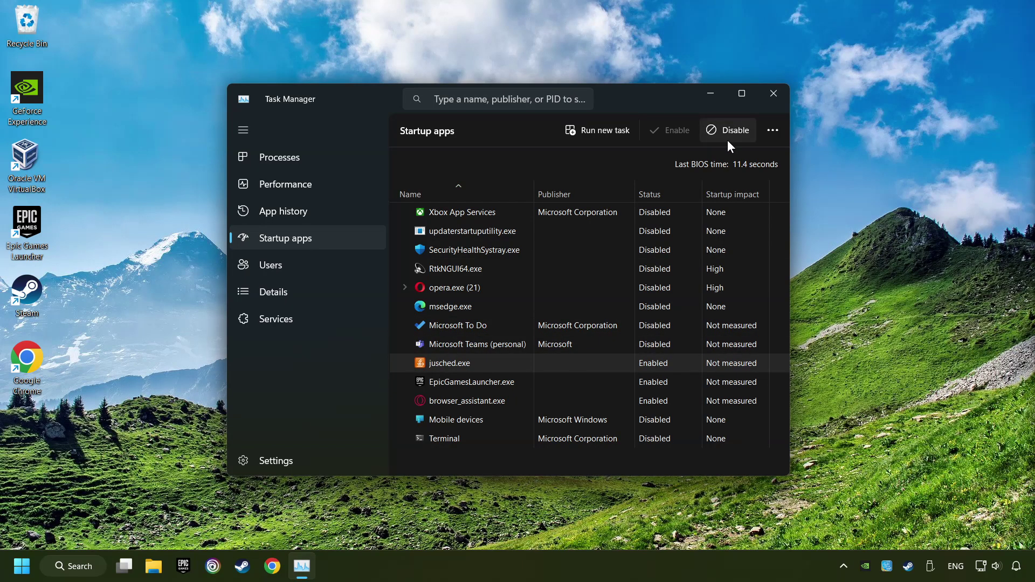
{"action": "left_click", "coordinate": [728, 130]}
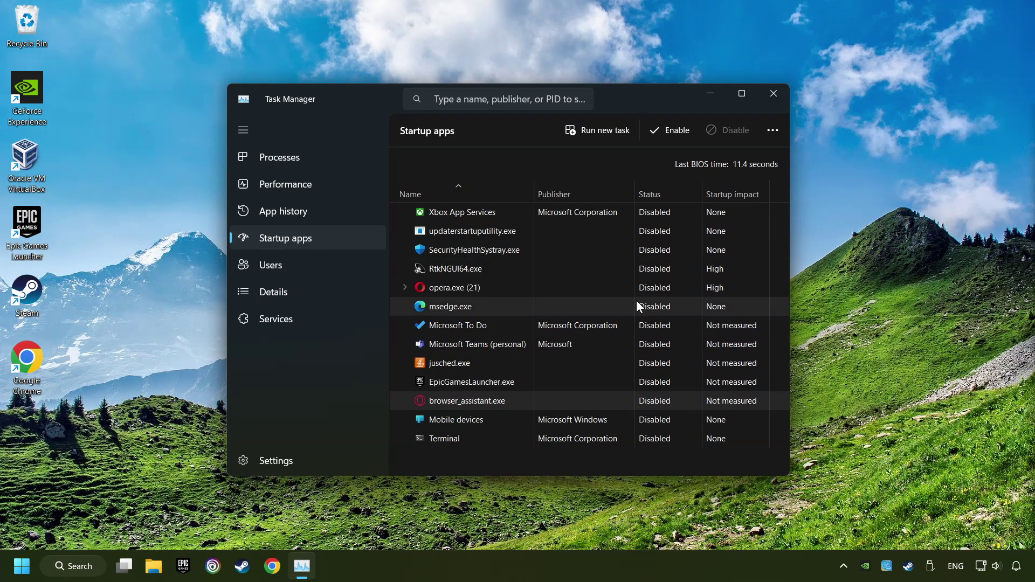
{"action": "left_click", "coordinate": [771, 96]}
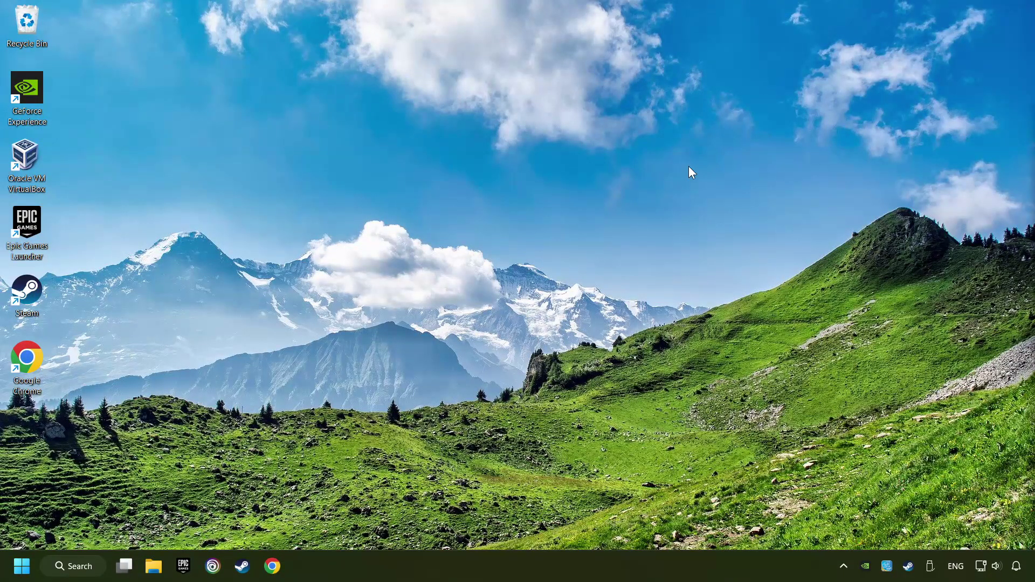
Open the Microsoft Defender Antivirus exclusions in Windows Security's virus and threat protection settings, review them and close the window.
{"action": "left_click", "coordinate": [78, 566]}
{"action": "type", "text": "windows se"}
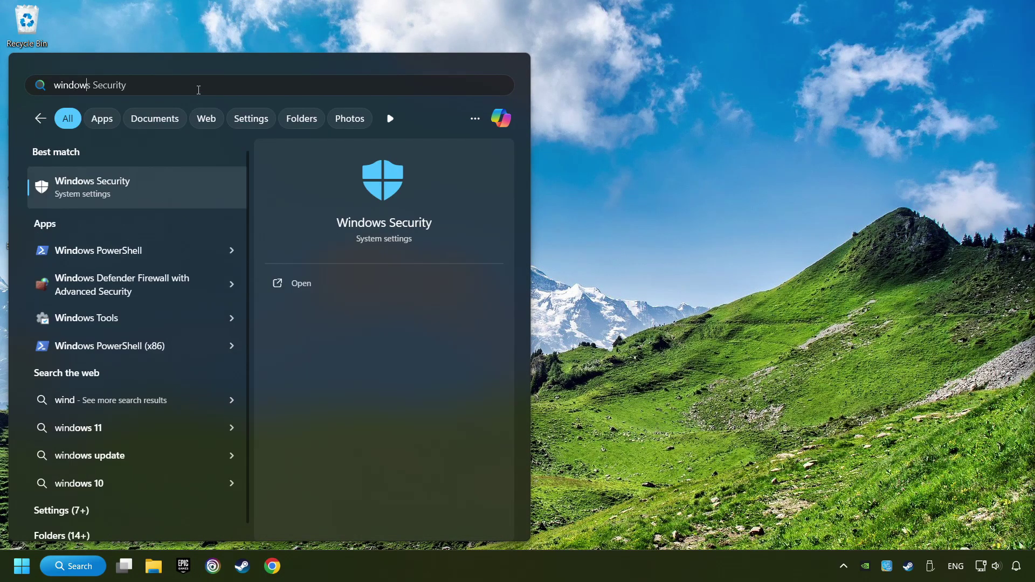
{"action": "type", "text": "curity"}
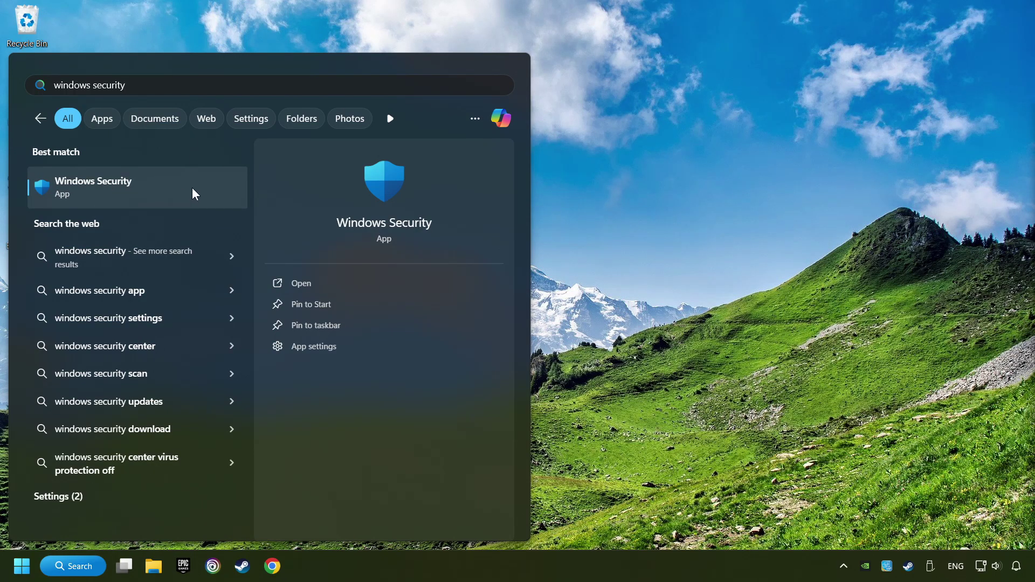
{"action": "left_click", "coordinate": [209, 188]}
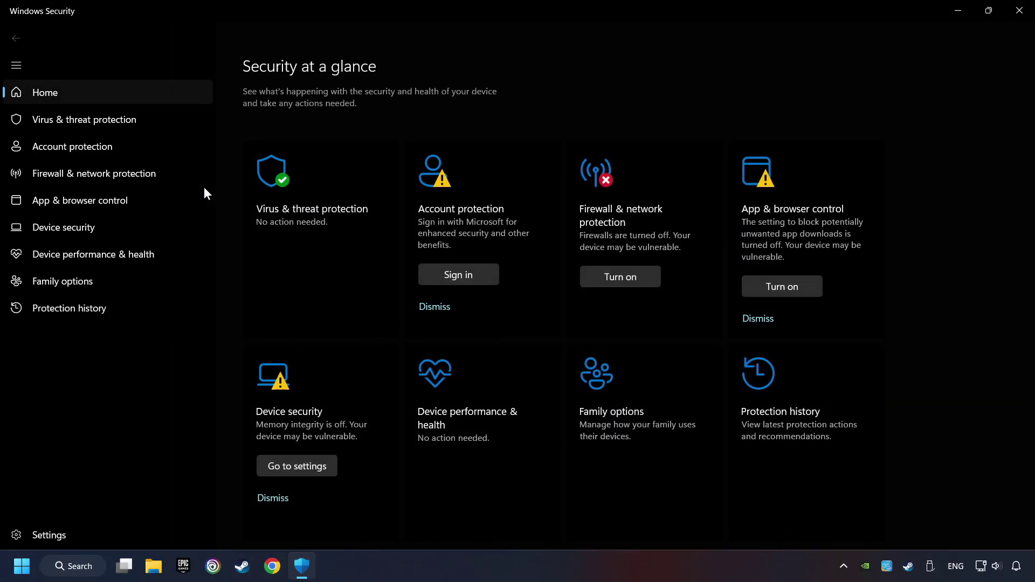
{"action": "left_click", "coordinate": [336, 236]}
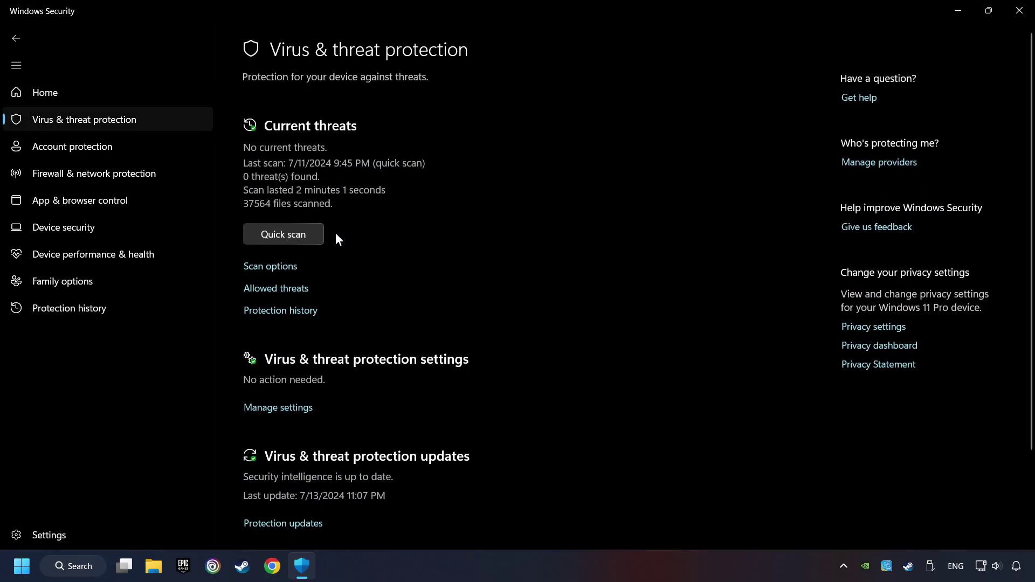
{"action": "scroll", "coordinate": [355, 272], "scroll_direction": "down", "scroll_amount": 2}
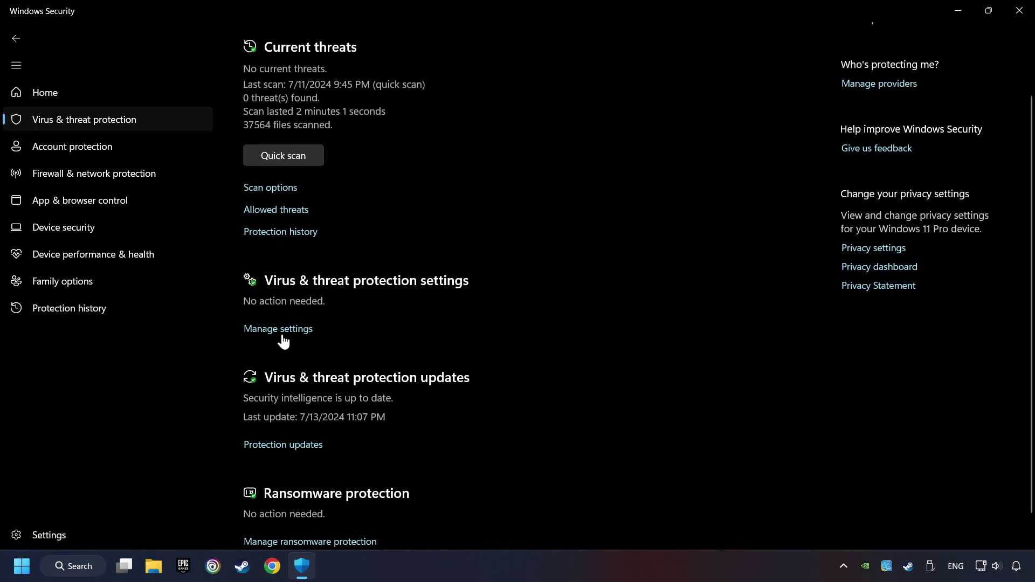
{"action": "left_click", "coordinate": [301, 329]}
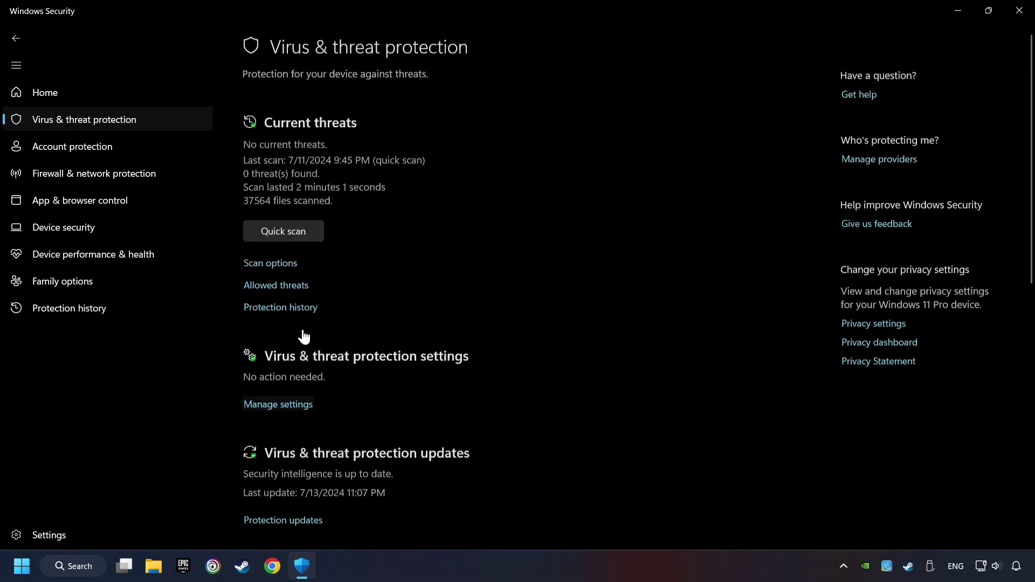
{"action": "scroll", "coordinate": [383, 340], "scroll_direction": "down", "scroll_amount": 10}
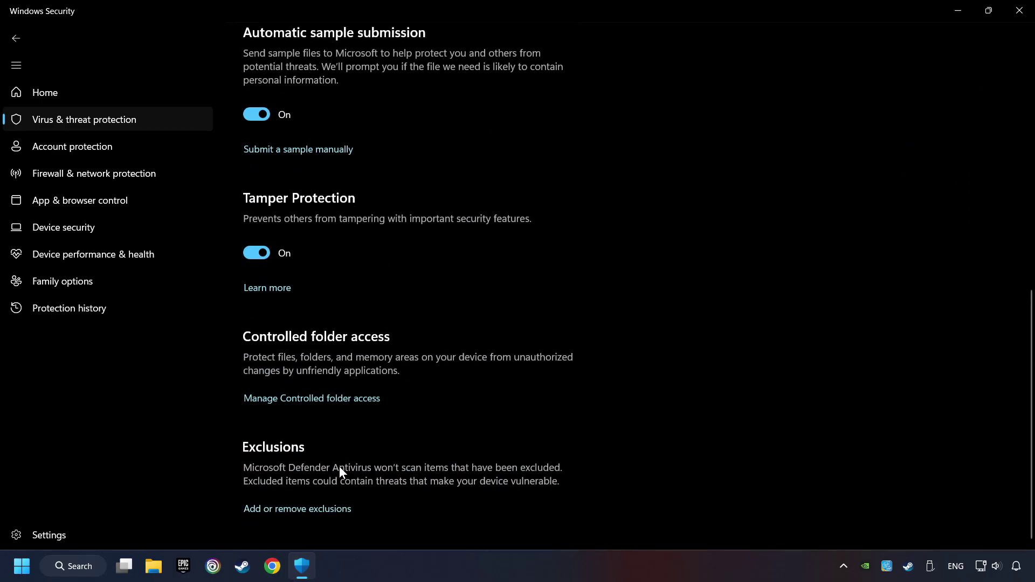
{"action": "left_click", "coordinate": [312, 510]}
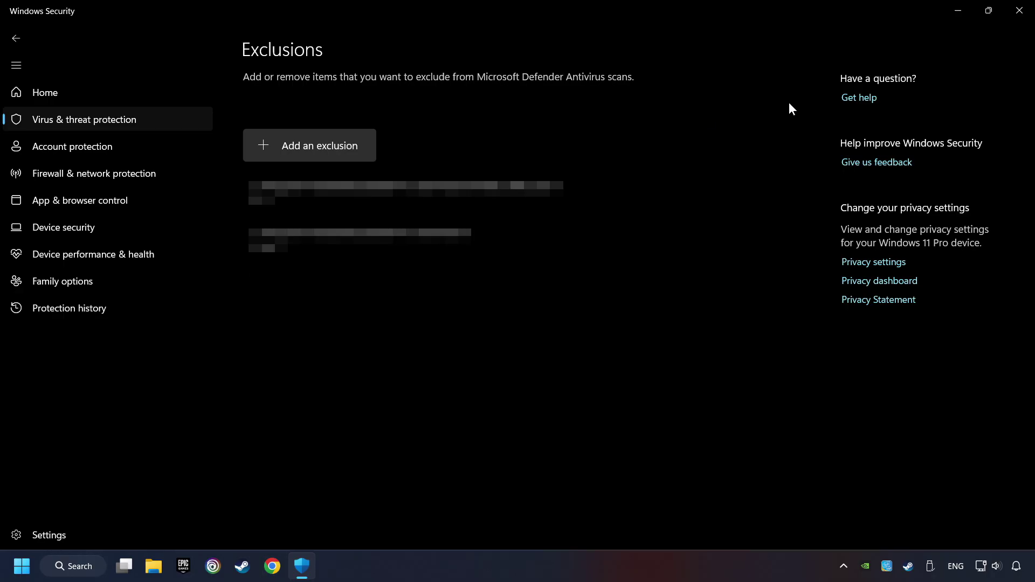
{"action": "left_click", "coordinate": [1017, 18]}
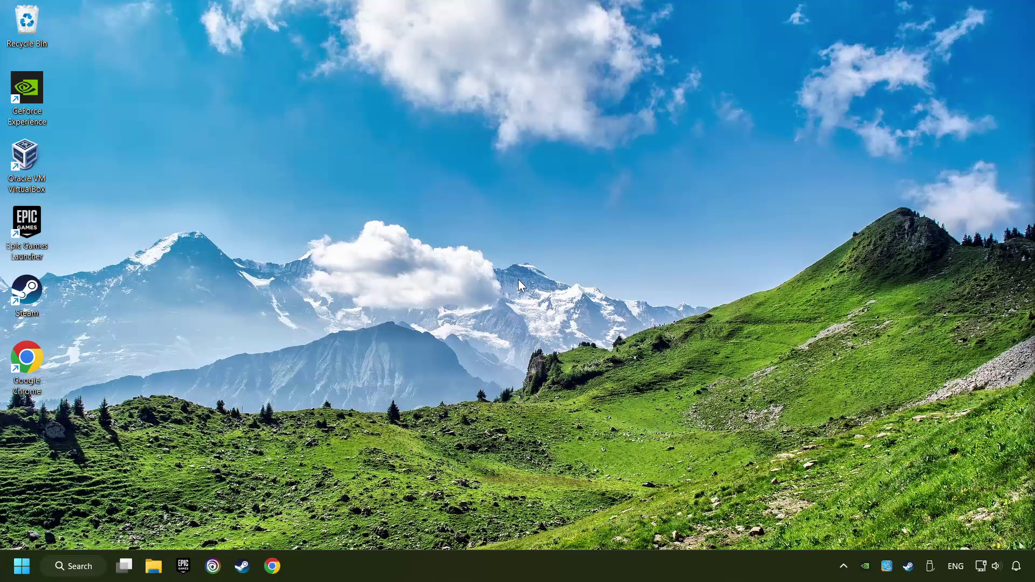
Unlock the list of apps allowed through Windows Defender Firewall, allow GAME.exe on public networks and save the change.
{"action": "left_click", "coordinate": [79, 567]}
{"action": "type", "text": "firewall"}
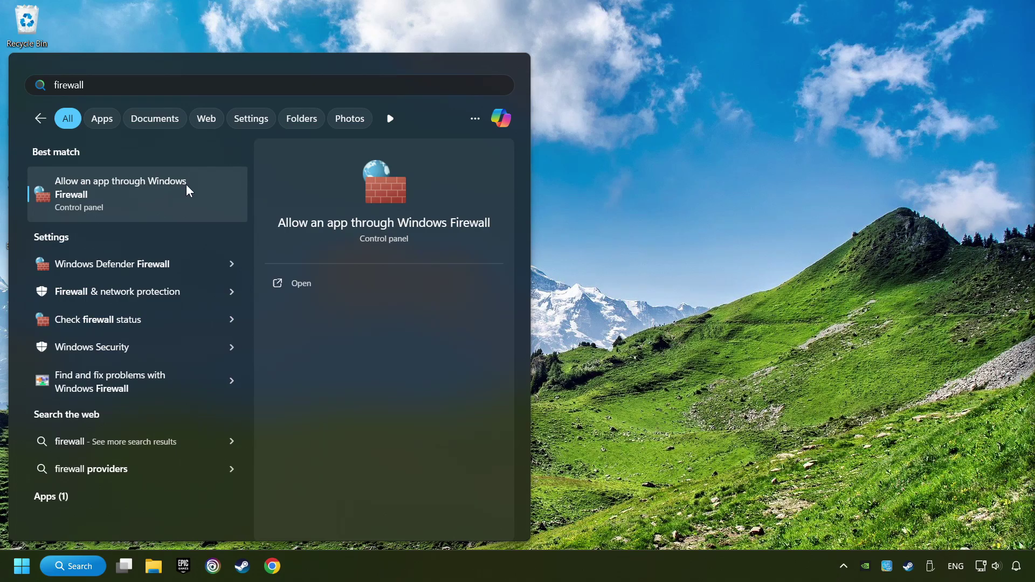
{"action": "left_click", "coordinate": [215, 189]}
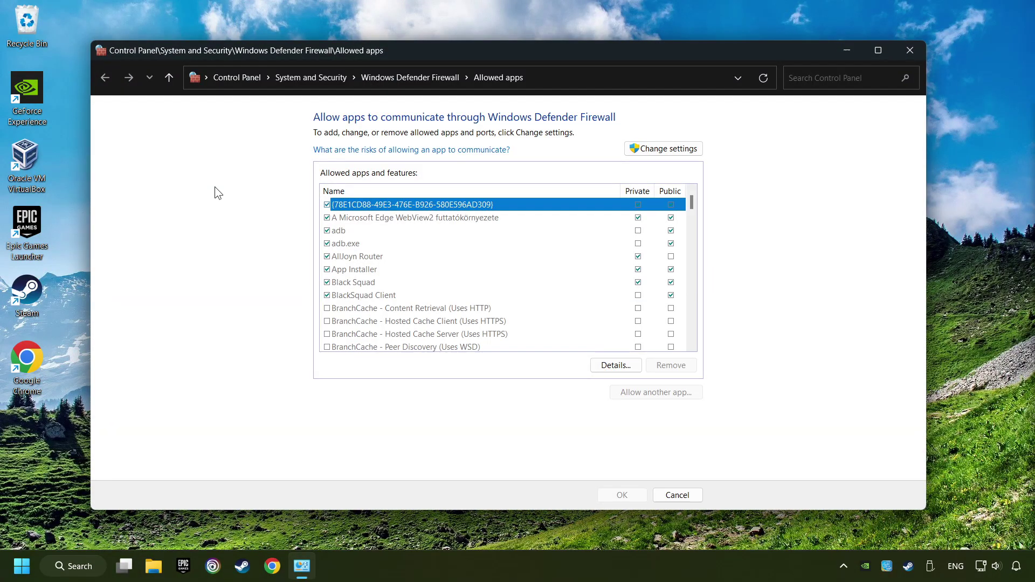
{"action": "left_click", "coordinate": [681, 153]}
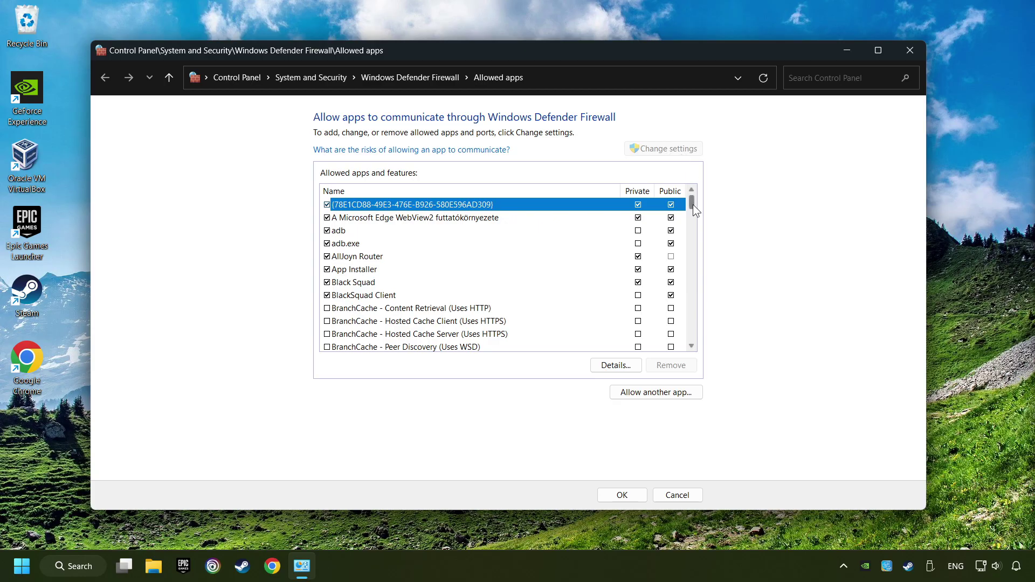
{"action": "mouse_move", "coordinate": [693, 205]}
{"action": "left_mouse_down"}
{"action": "mouse_move", "coordinate": [686, 257]}
{"action": "mouse_move", "coordinate": [685, 223]}
{"action": "left_mouse_up"}
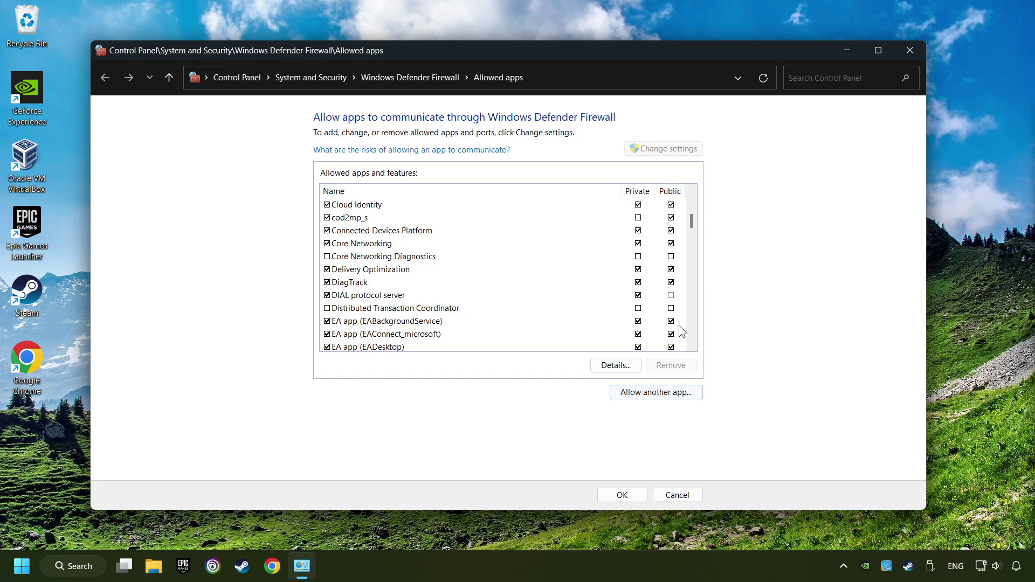
{"action": "scroll", "coordinate": [692, 225], "scroll_direction": "down", "scroll_amount": 5}
{"action": "left_click", "coordinate": [668, 205]}
{"action": "left_click", "coordinate": [615, 217]}
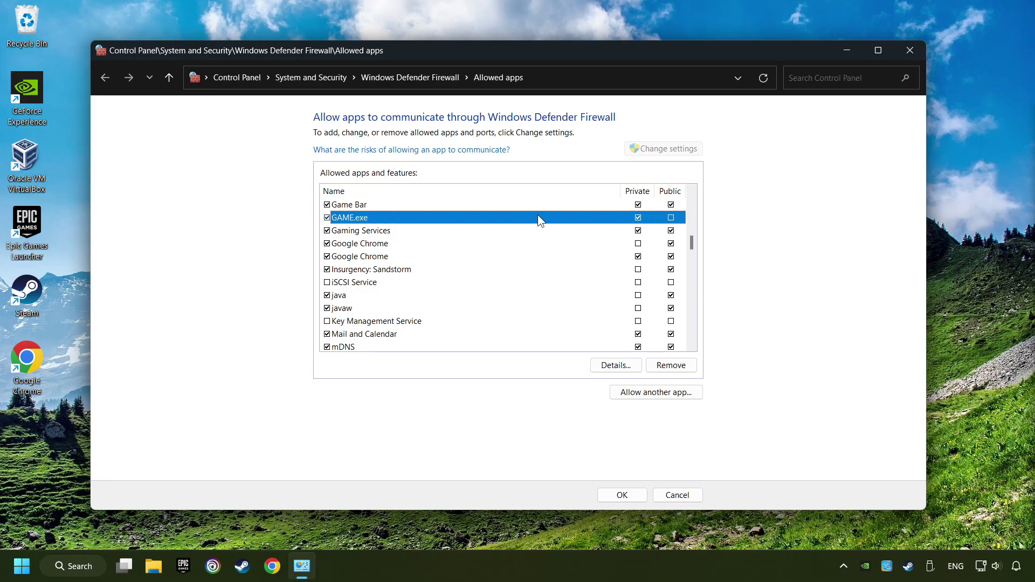
{"action": "left_click", "coordinate": [671, 217]}
{"action": "left_click", "coordinate": [623, 496]}
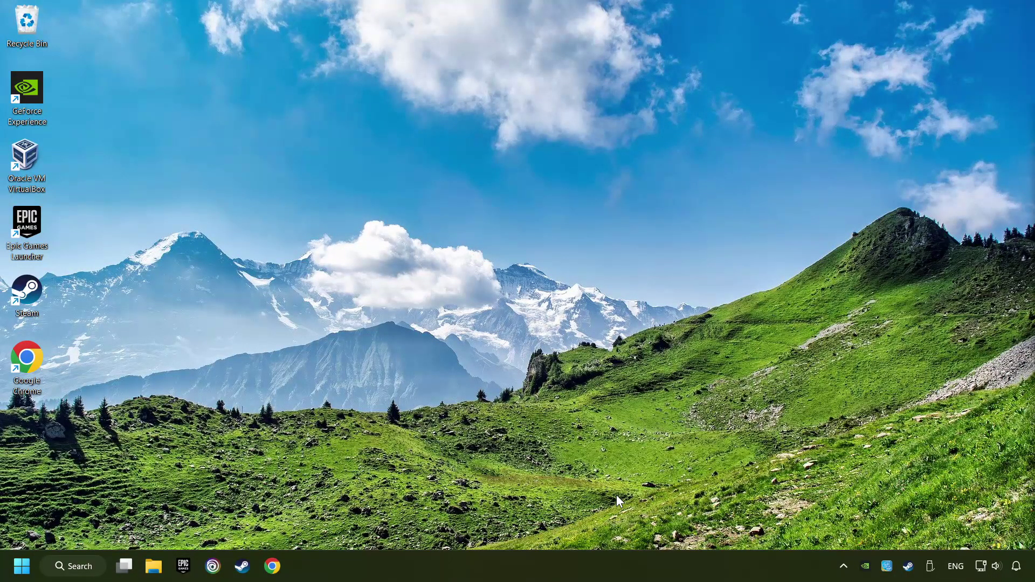
Open Command Prompt as administrator and start a system file scan with sfc /scannow.
{"action": "left_click", "coordinate": [89, 571]}
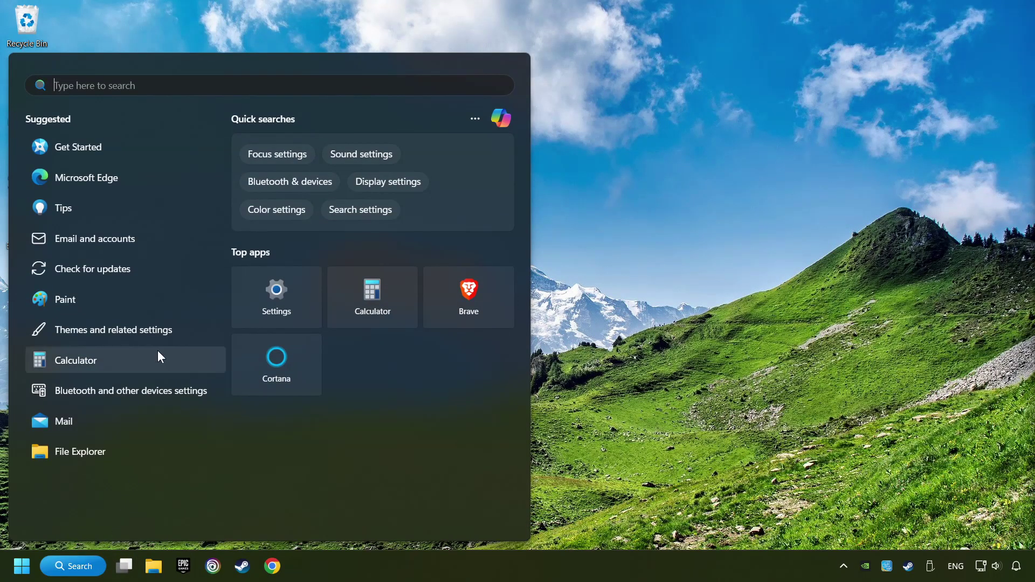
{"action": "type", "text": "cmd"}
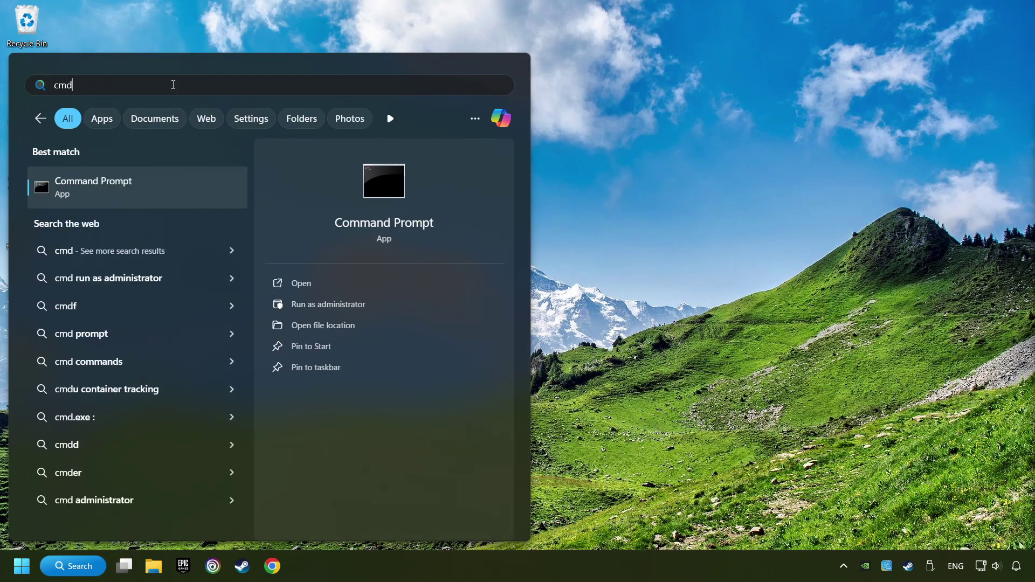
{"action": "right_click", "coordinate": [203, 188]}
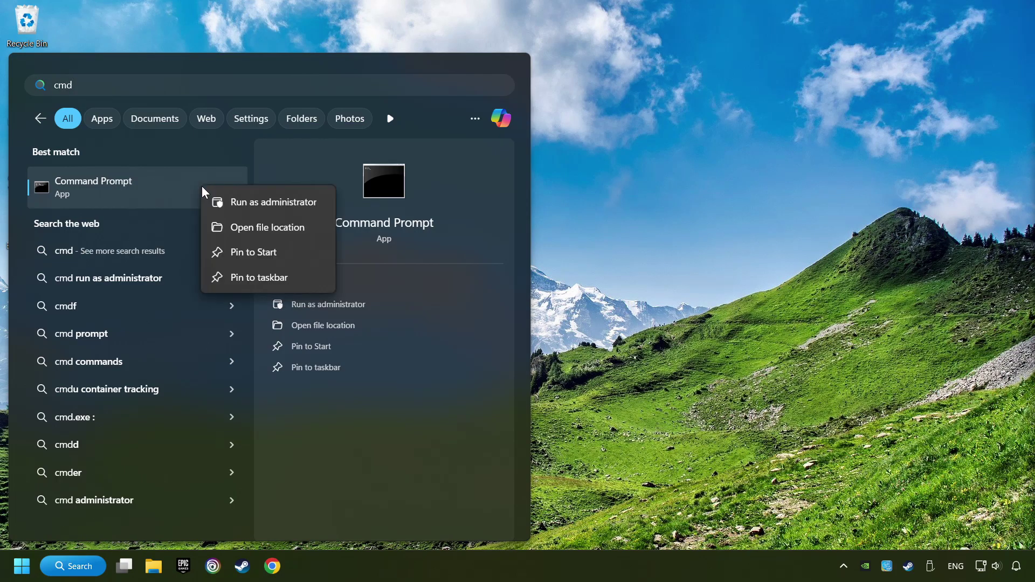
{"action": "left_click", "coordinate": [260, 203]}
{"action": "left_click_drag", "start_coordinate": [338, 106], "coordinate": [373, 112]}
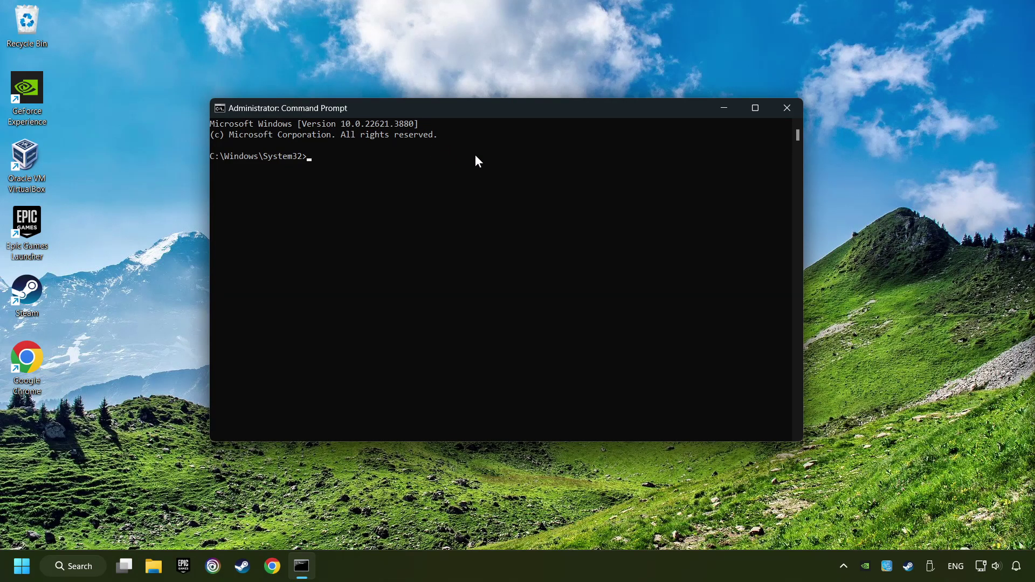
{"action": "type", "text": "sfc /scannow"}
{"action": "key", "text": "Return"}
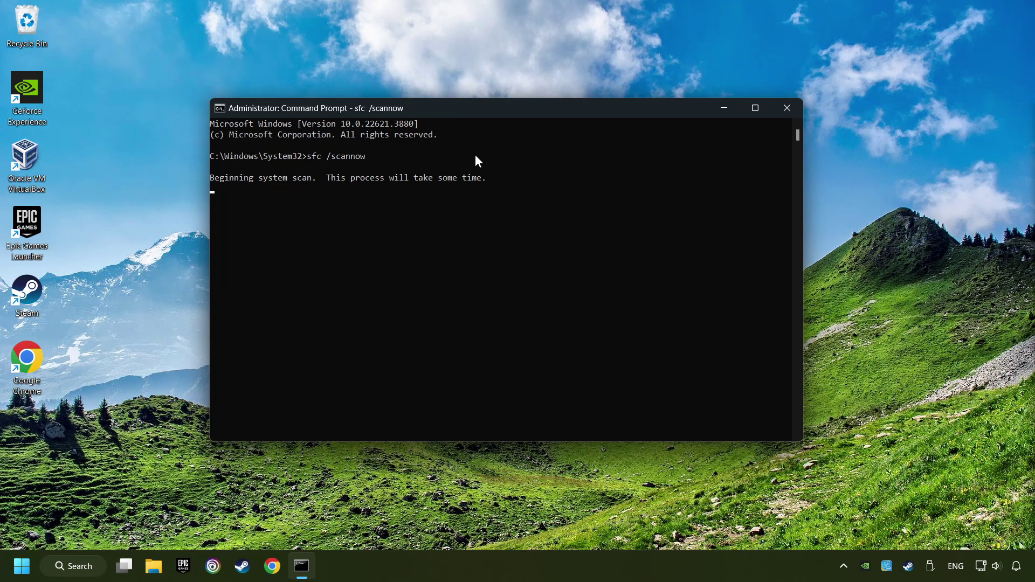